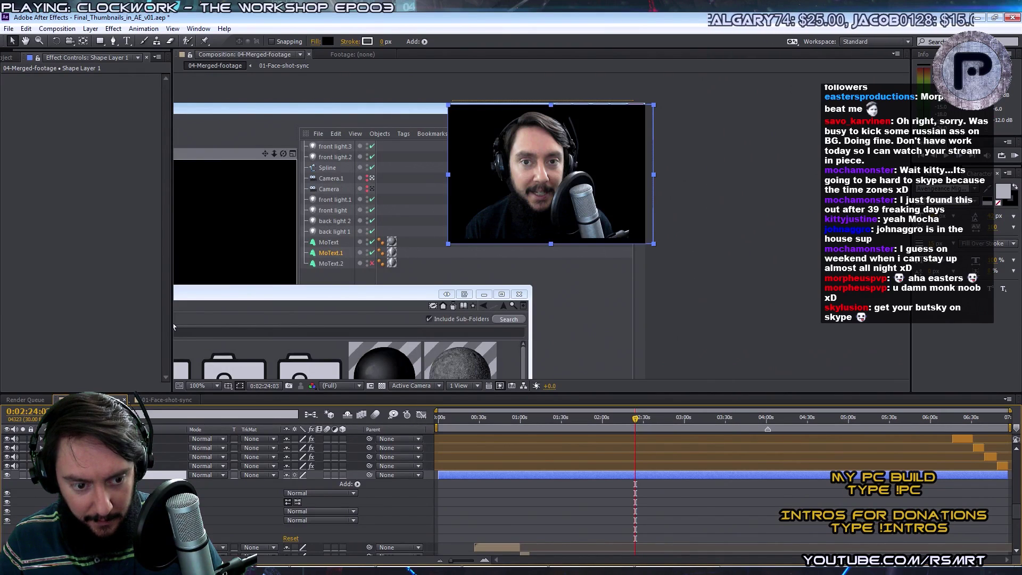
Round the corners of the shape layer's black rectangle behind the webcam footage by setting its roundness to 25.
{"action": "left_click", "coordinate": [64, 511]}
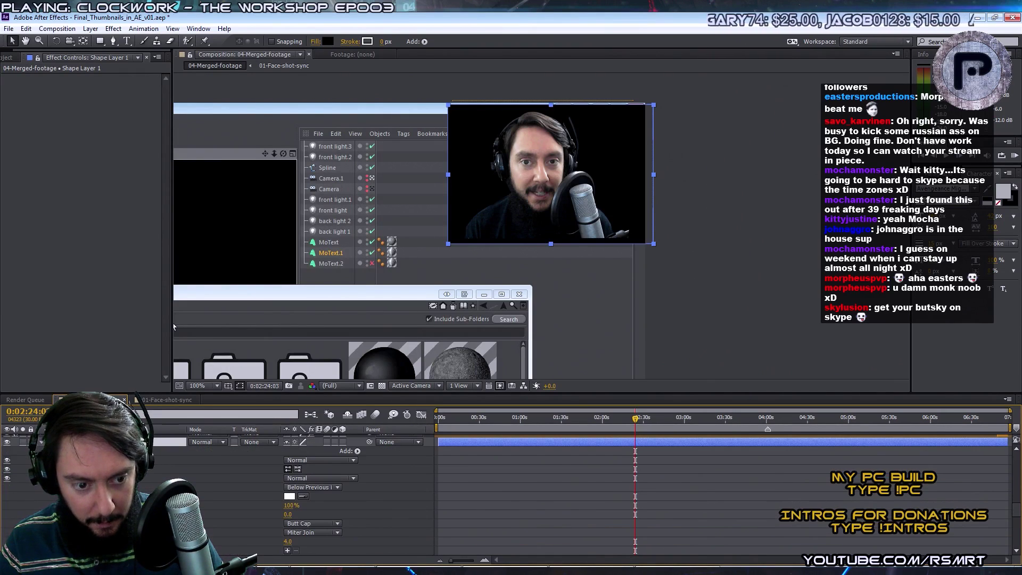
{"action": "left_click", "coordinate": [64, 469]}
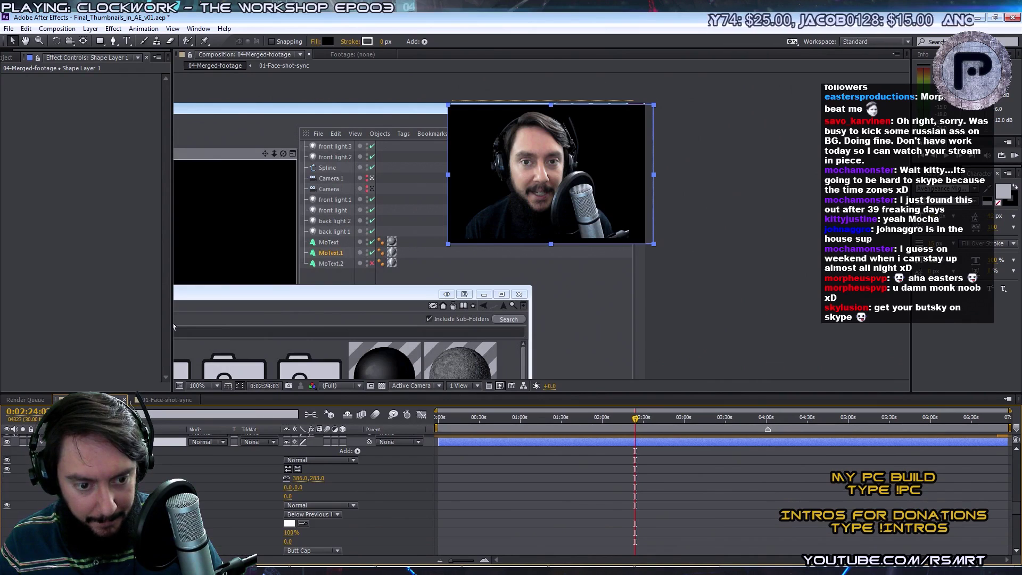
{"action": "mouse_move", "coordinate": [288, 496]}
{"action": "left_mouse_down"}
{"action": "mouse_move", "coordinate": [323, 490]}
{"action": "mouse_move", "coordinate": [293, 490]}
{"action": "left_mouse_up"}
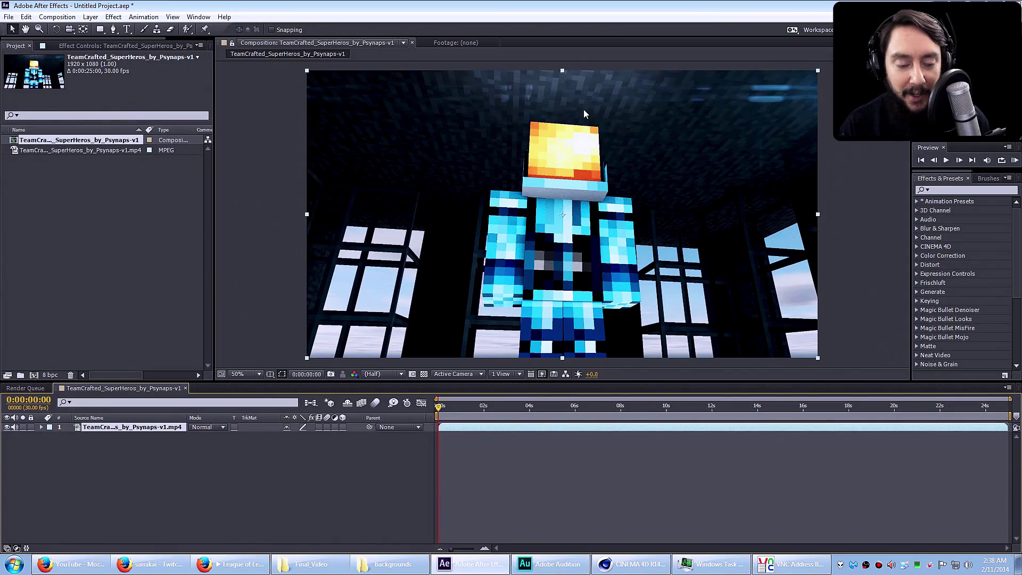
Scrub the superhero clip forward to 0:00:11:23 to view the later animation.
{"action": "left_click", "coordinate": [592, 410]}
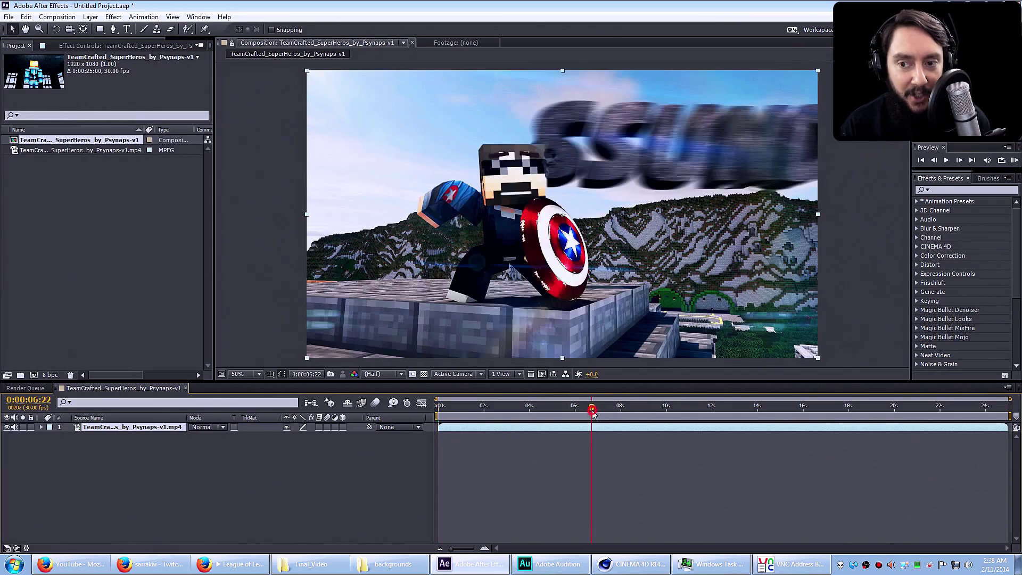
{"action": "left_click_drag", "start_coordinate": [593, 413], "coordinate": [708, 413]}
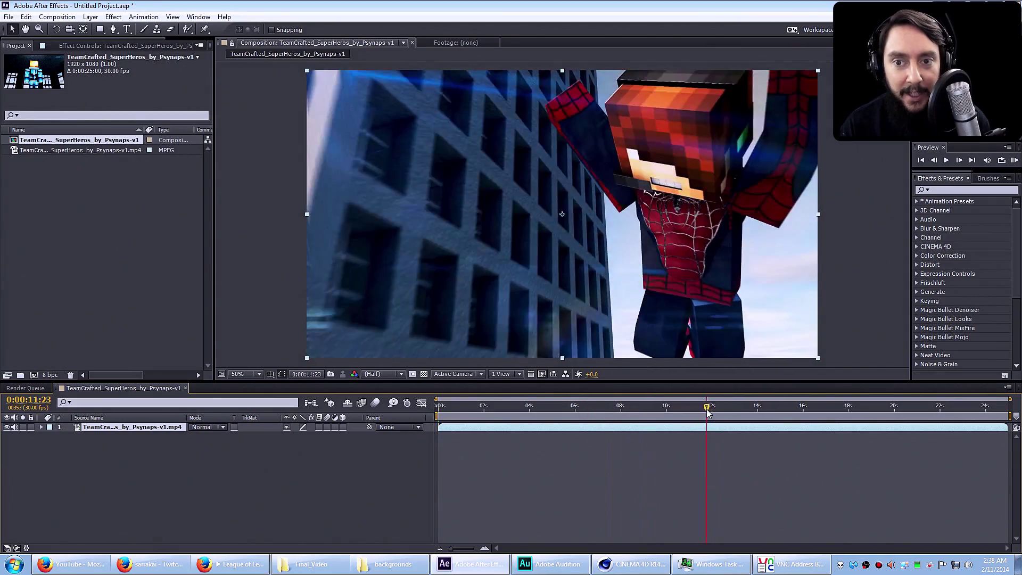
{"action": "left_click", "coordinate": [114, 16]}
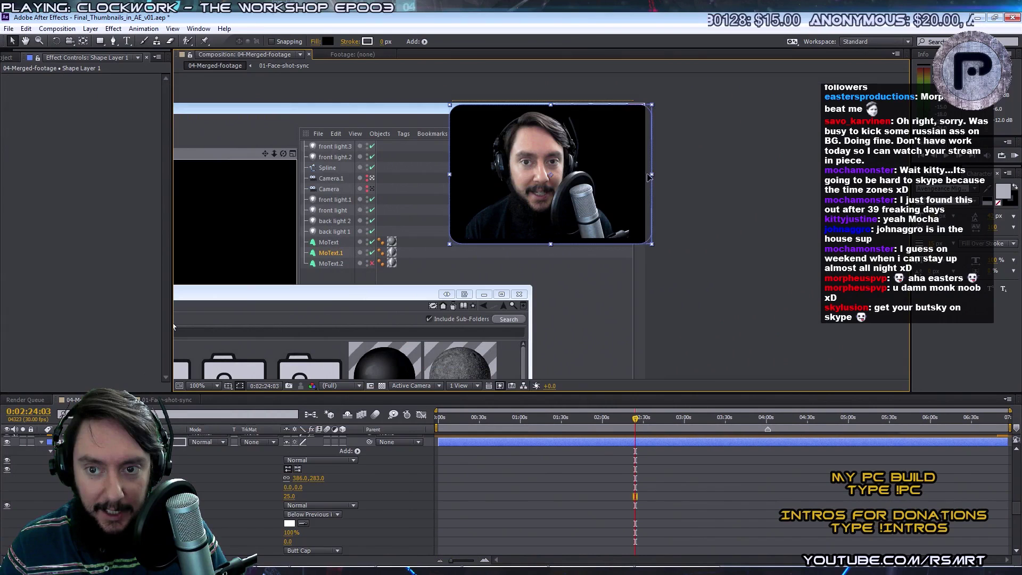
Narrow the rounded rectangle to fit the composition's right edge, nudge it up slightly, and save the project.
{"action": "mouse_move", "coordinate": [649, 177]}
{"action": "left_mouse_down"}
{"action": "mouse_move", "coordinate": [634, 177]}
{"action": "mouse_move", "coordinate": [646, 178]}
{"action": "left_mouse_up"}
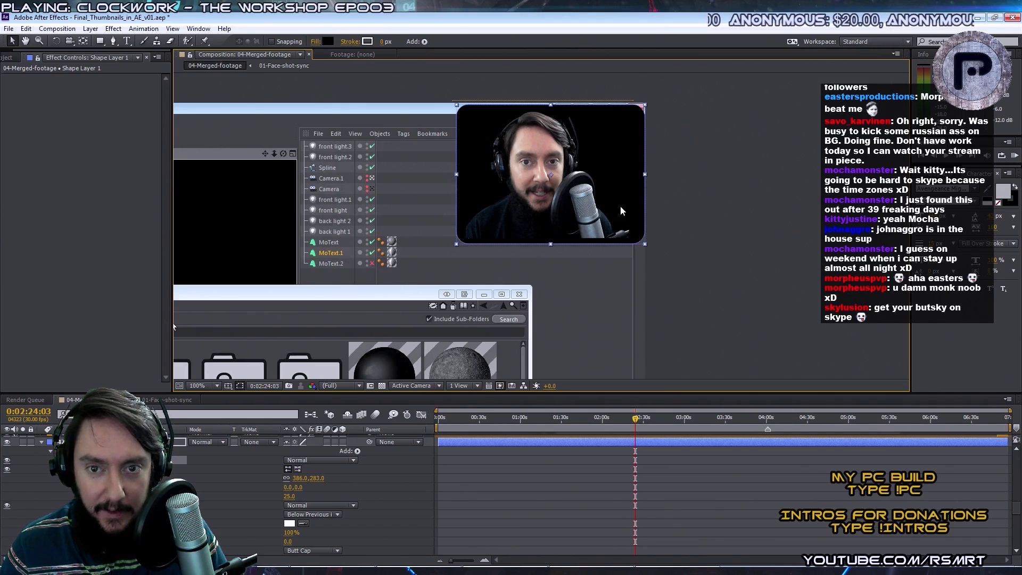
{"action": "left_click_drag", "start_coordinate": [614, 172], "coordinate": [616, 176]}
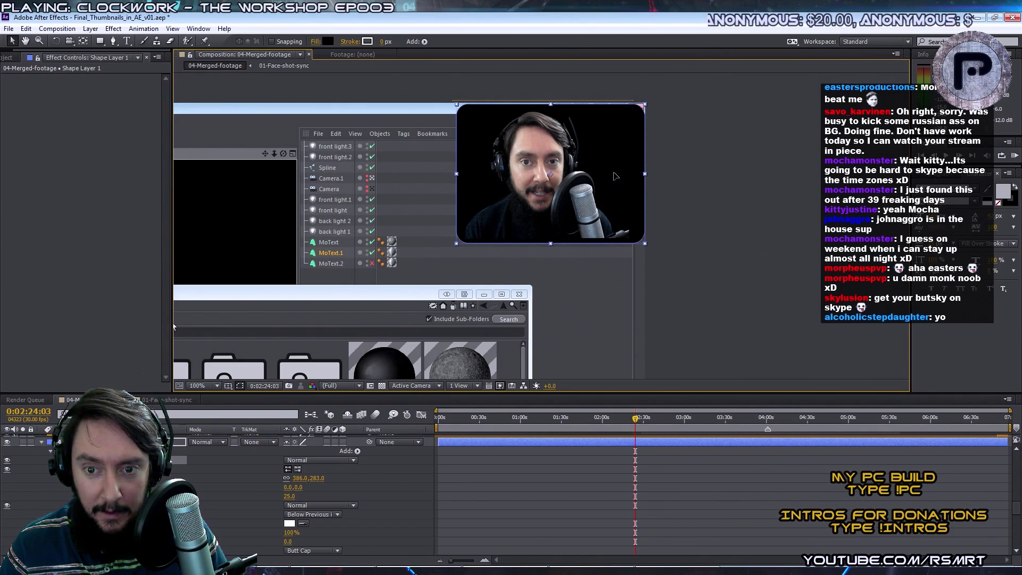
{"action": "left_click", "coordinate": [669, 200]}
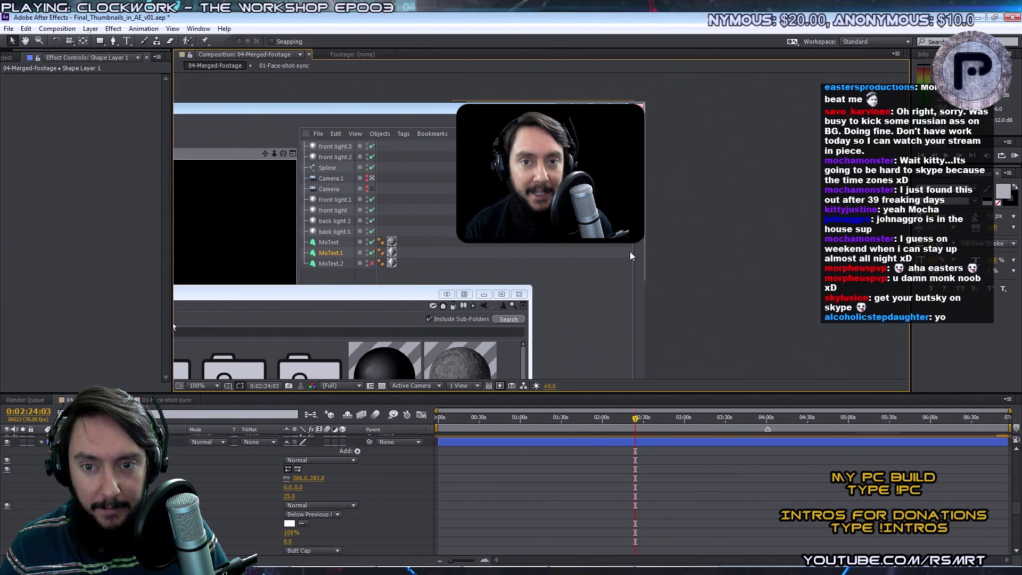
{"action": "key", "text": "ctrl+s"}
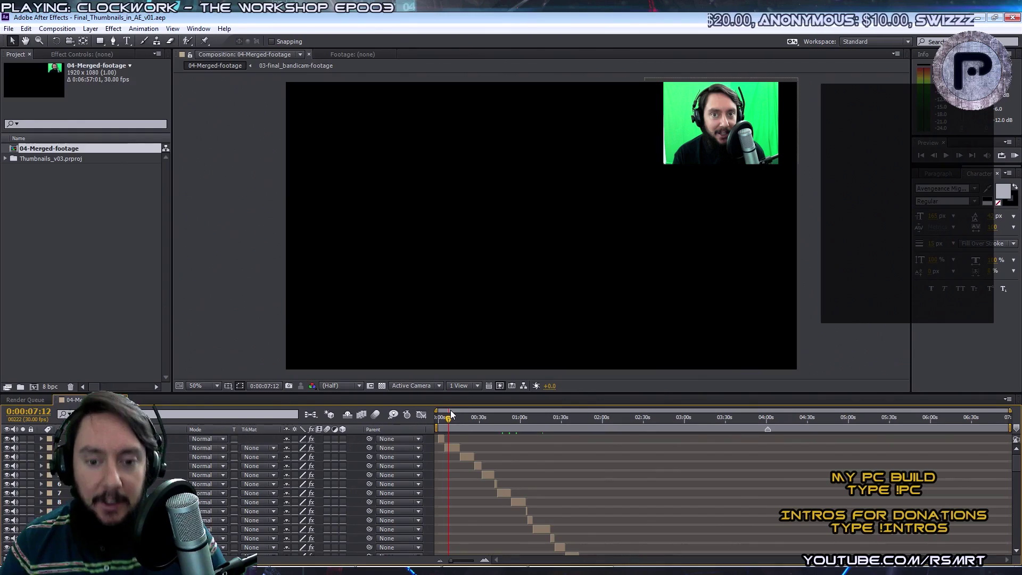
Draw a rectangle shape with a black (000000) fill over the green-screen webcam footage at 0:00:35:13.
{"action": "left_click_drag", "start_coordinate": [450, 414], "coordinate": [467, 424]}
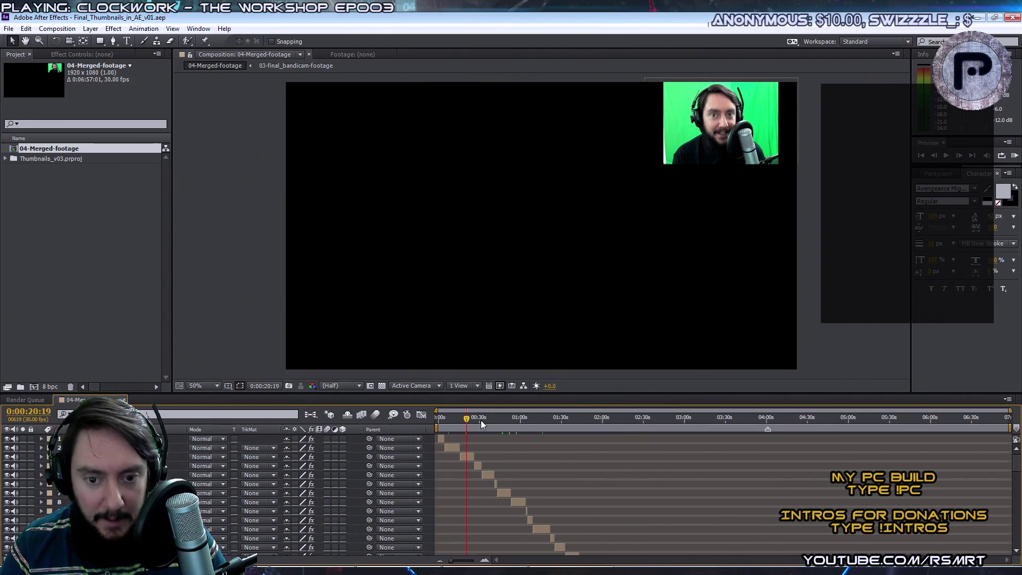
{"action": "left_click_drag", "start_coordinate": [482, 420], "coordinate": [486, 421]}
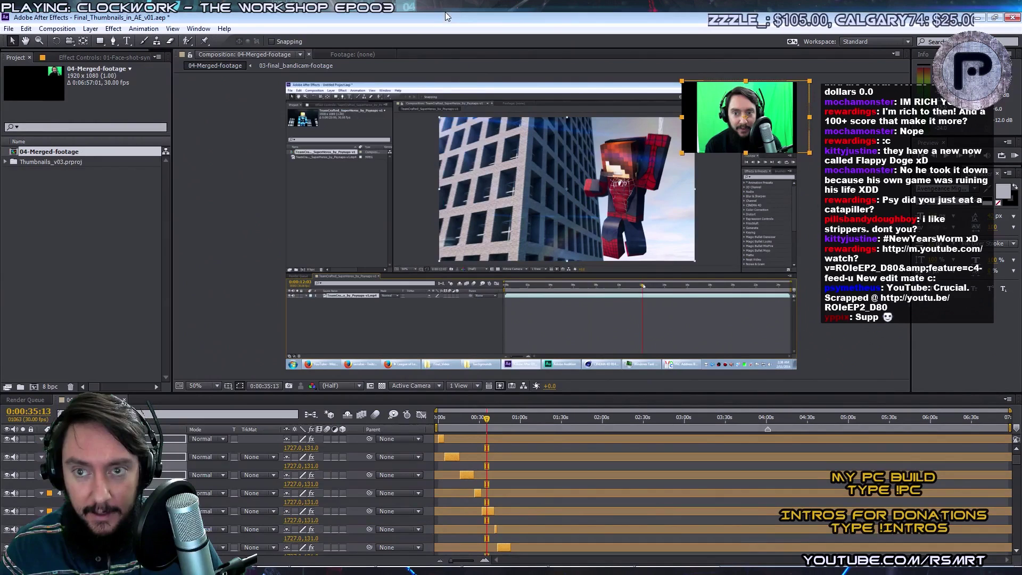
{"action": "scroll", "coordinate": [688, 156], "scroll_direction": "up", "scroll_amount": 1}
{"action": "key", "text": "space"}
{"action": "left_click_drag", "start_coordinate": [828, 118], "coordinate": [481, 282]}
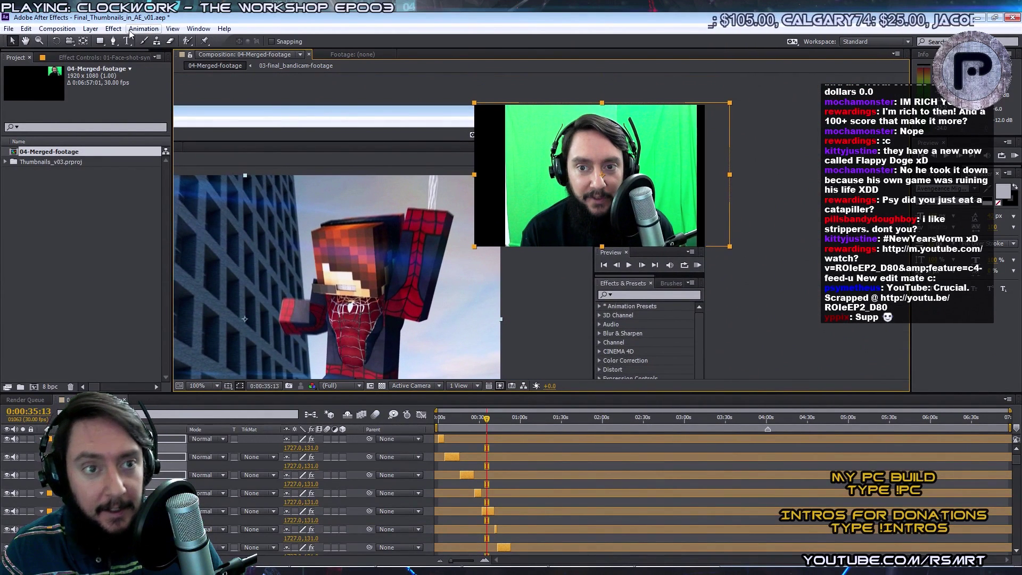
{"action": "left_click", "coordinate": [98, 44]}
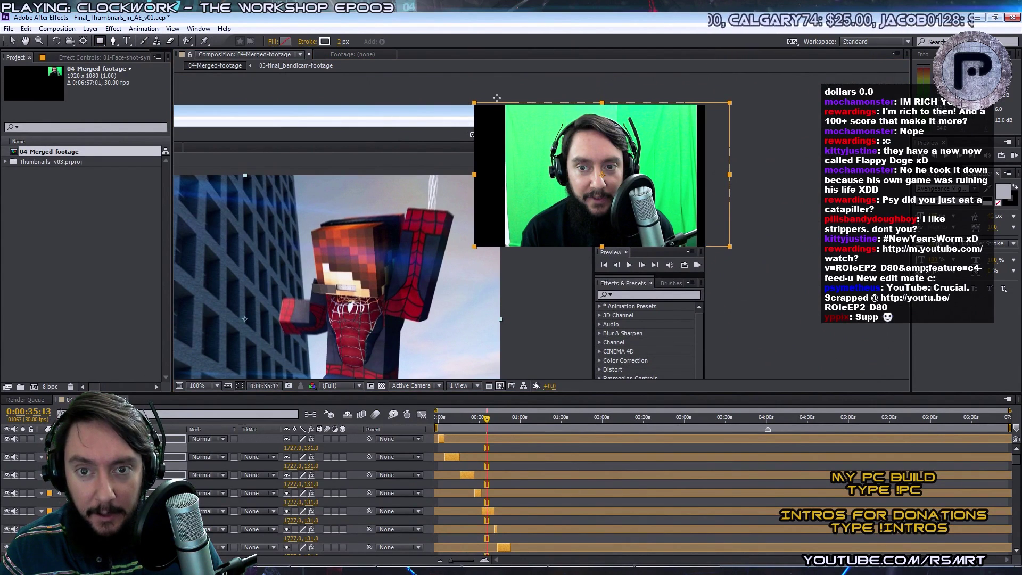
{"action": "mouse_move", "coordinate": [507, 100]}
{"action": "left_mouse_down"}
{"action": "mouse_move", "coordinate": [620, 204]}
{"action": "mouse_move", "coordinate": [698, 247]}
{"action": "left_mouse_up"}
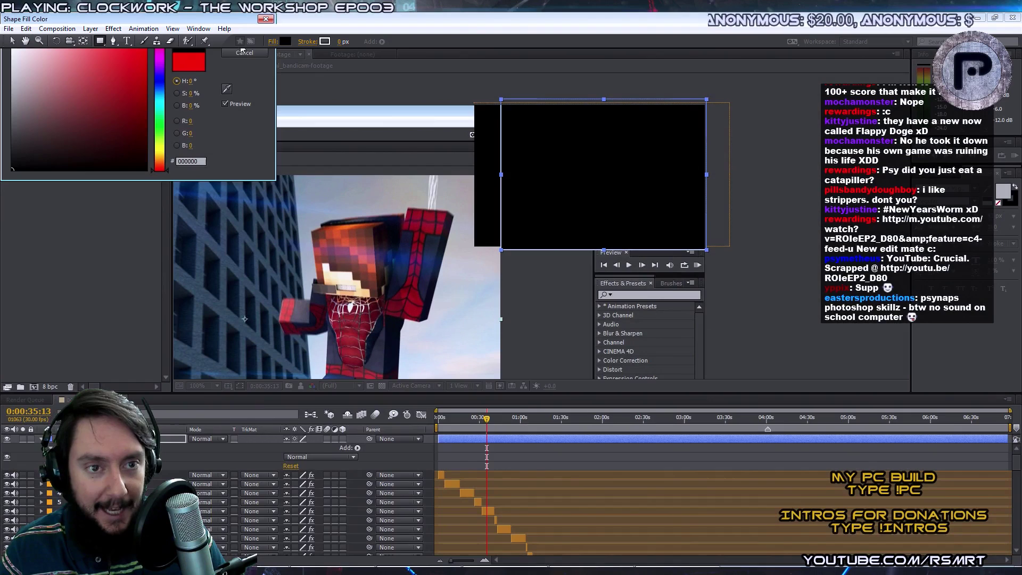
{"action": "left_click", "coordinate": [243, 51]}
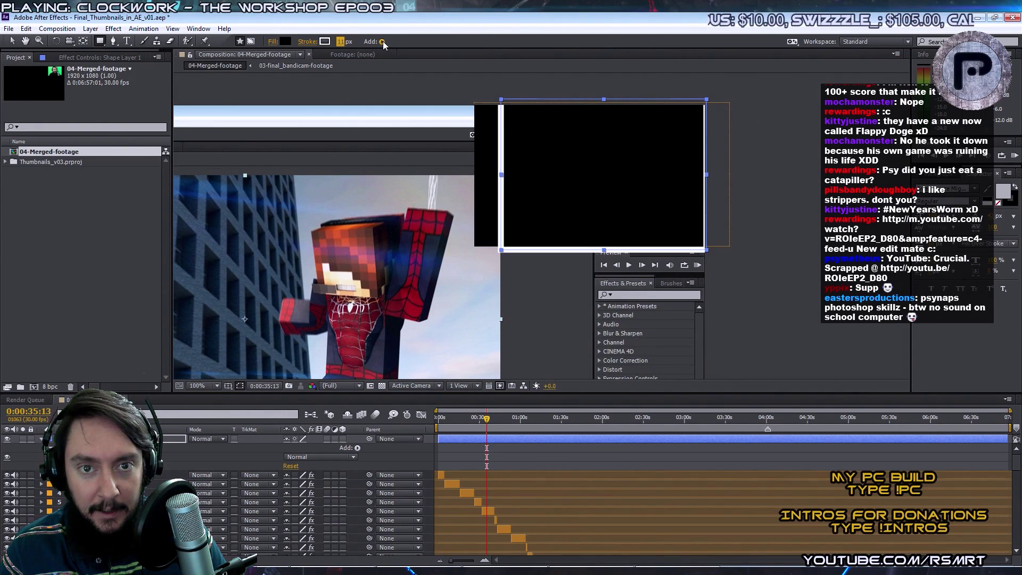
{"action": "left_click", "coordinate": [382, 41]}
{"action": "left_click", "coordinate": [416, 85]}
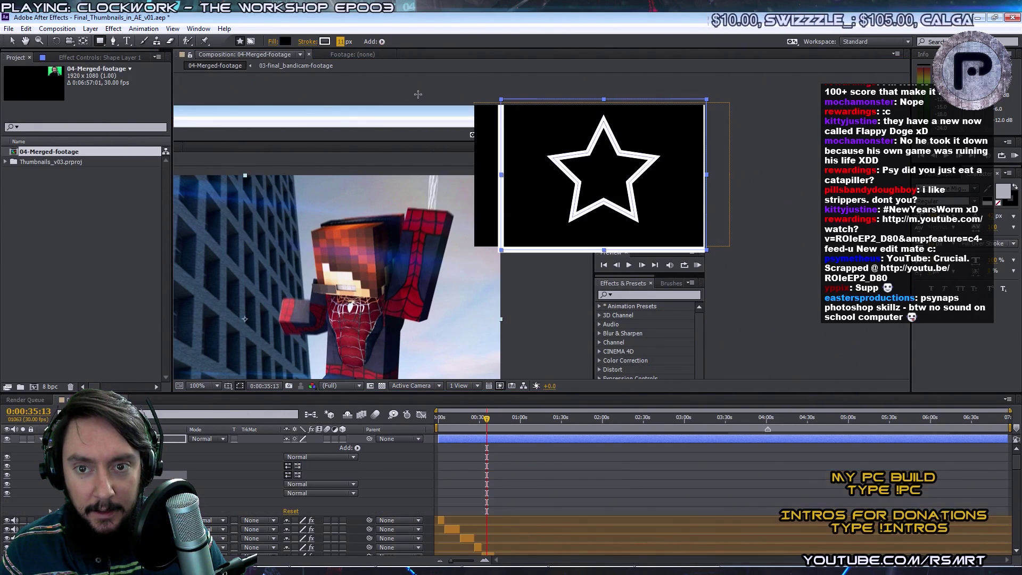
{"action": "key", "text": "ctrl+z"}
{"action": "left_click", "coordinate": [382, 41]}
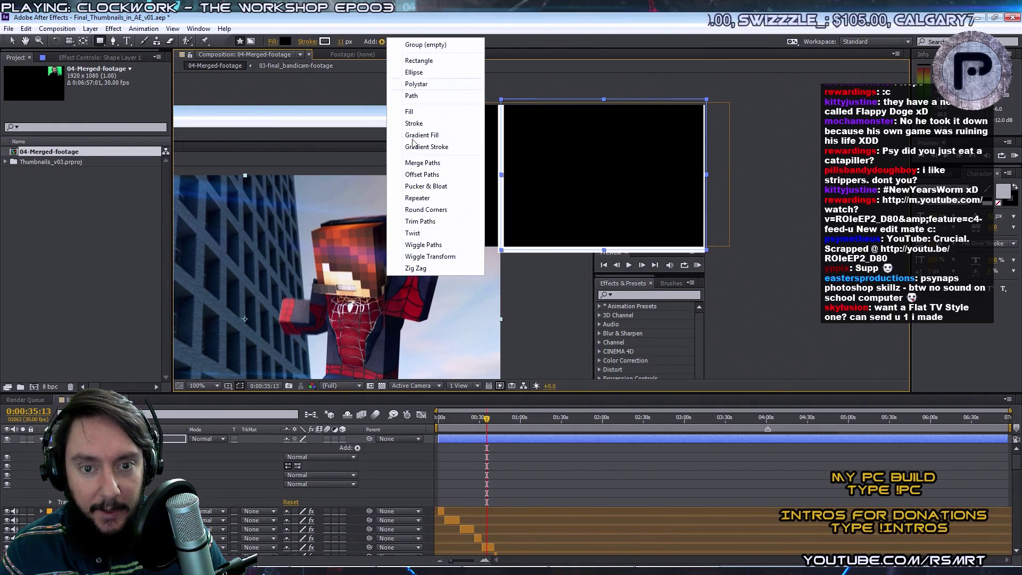
{"action": "left_click", "coordinate": [459, 18]}
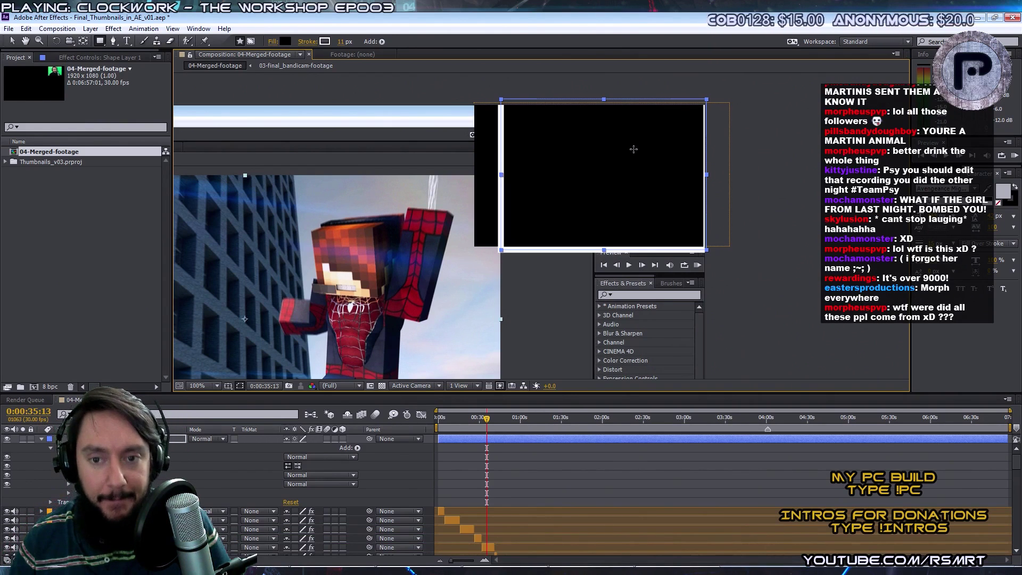
Set the rectangle's stroke width to 0 px and move its shape layer beneath all the webcam clips.
{"action": "left_click_drag", "start_coordinate": [346, 42], "coordinate": [333, 55]}
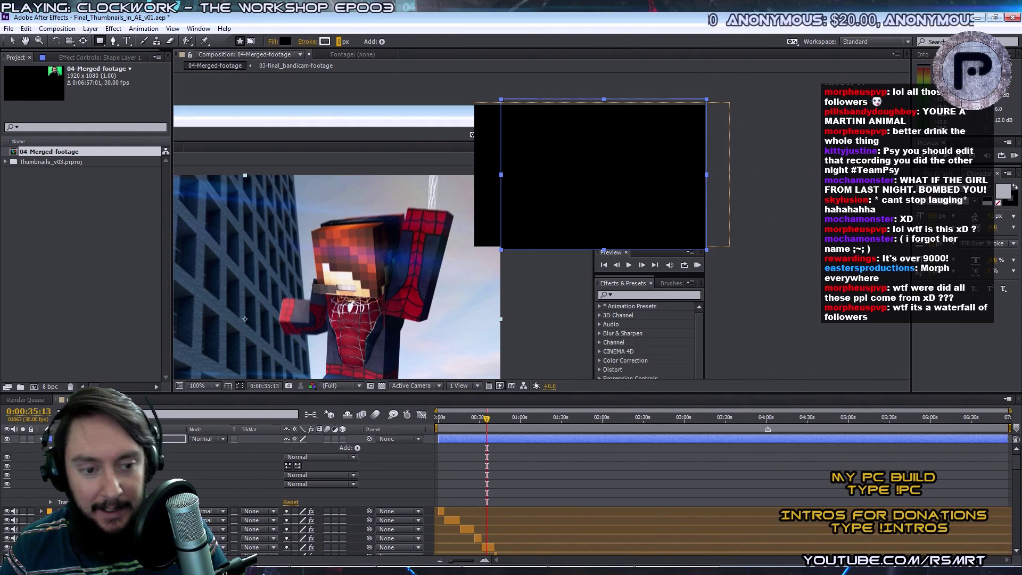
{"action": "scroll", "coordinate": [585, 496], "scroll_direction": "down", "scroll_amount": 10}
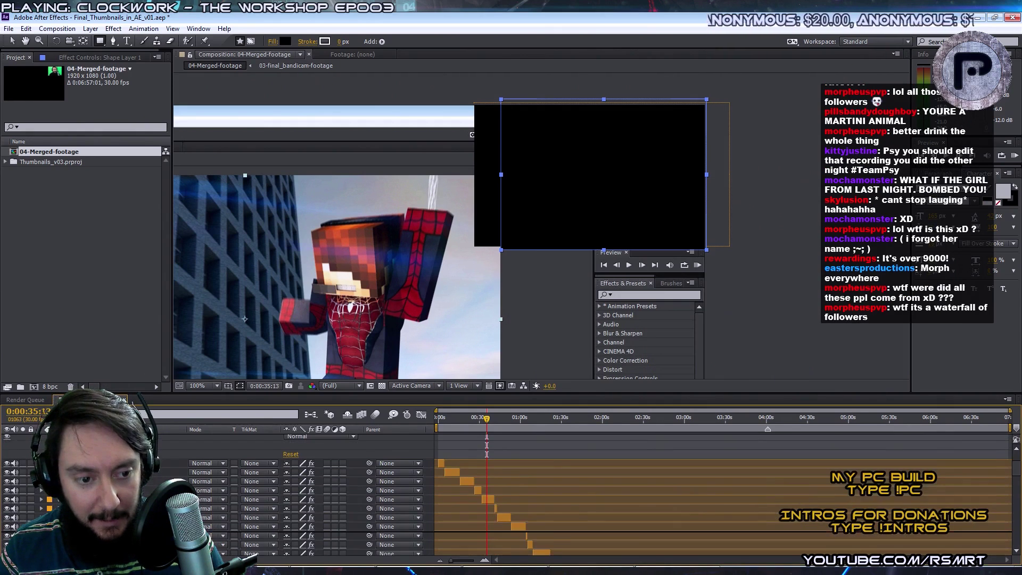
{"action": "scroll", "coordinate": [585, 496], "scroll_direction": "down", "scroll_amount": 10}
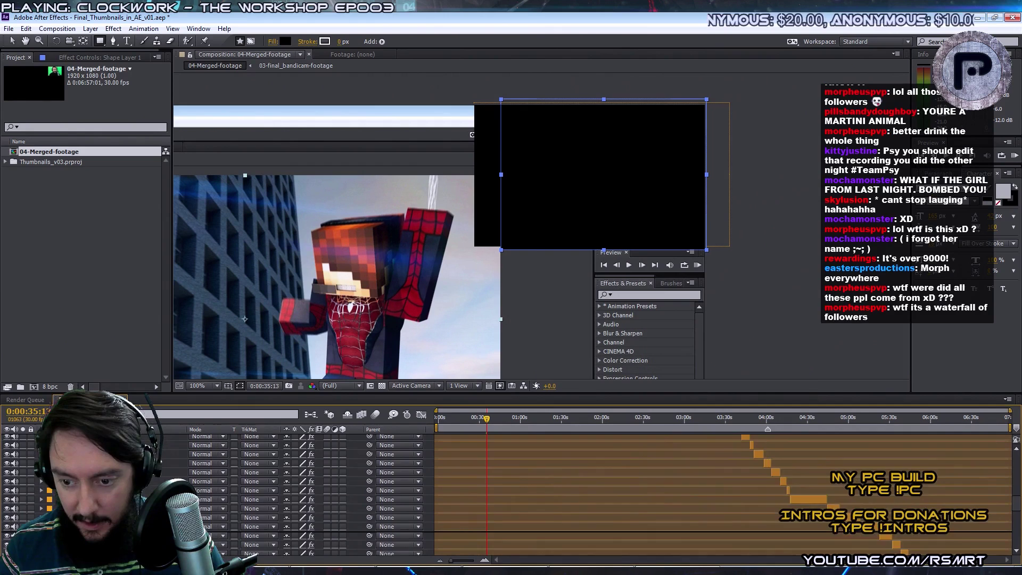
{"action": "left_click_drag", "start_coordinate": [106, 510], "coordinate": [107, 508]}
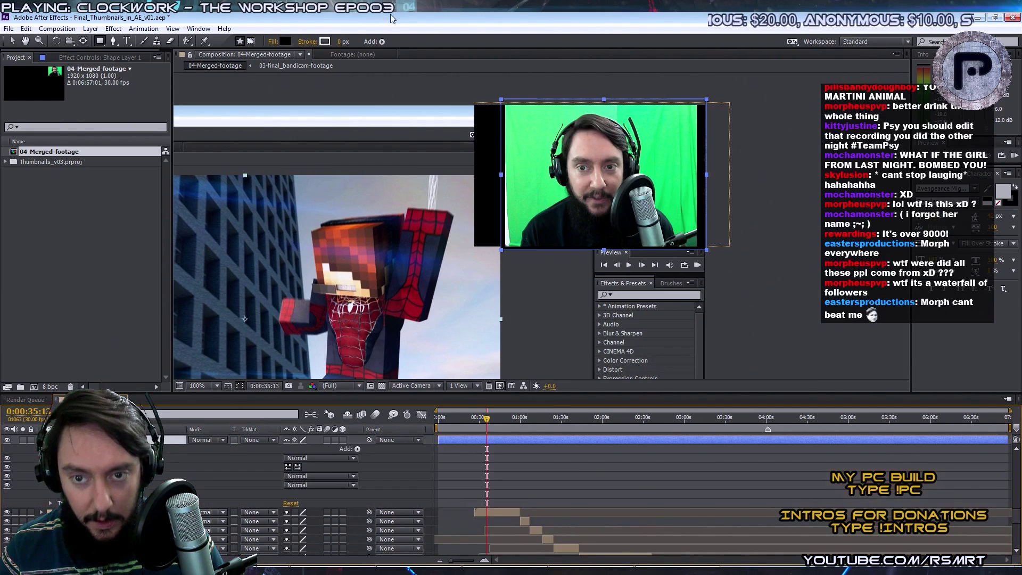
Draw a four-point Pen mask around the green-screen area of the first webcam clip and move its upper-left point slightly inward.
{"action": "left_click", "coordinate": [115, 41]}
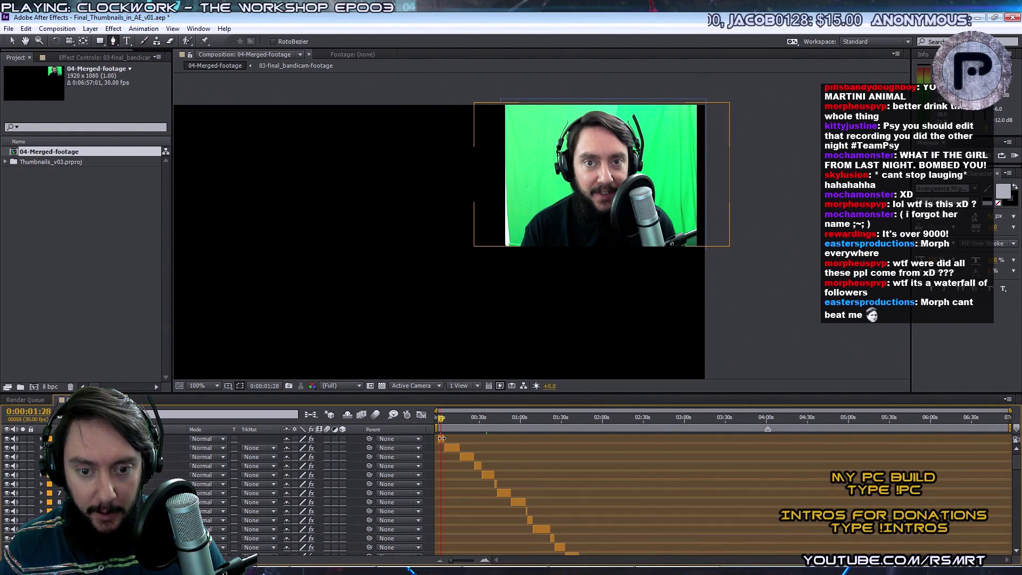
{"action": "left_click", "coordinate": [441, 441]}
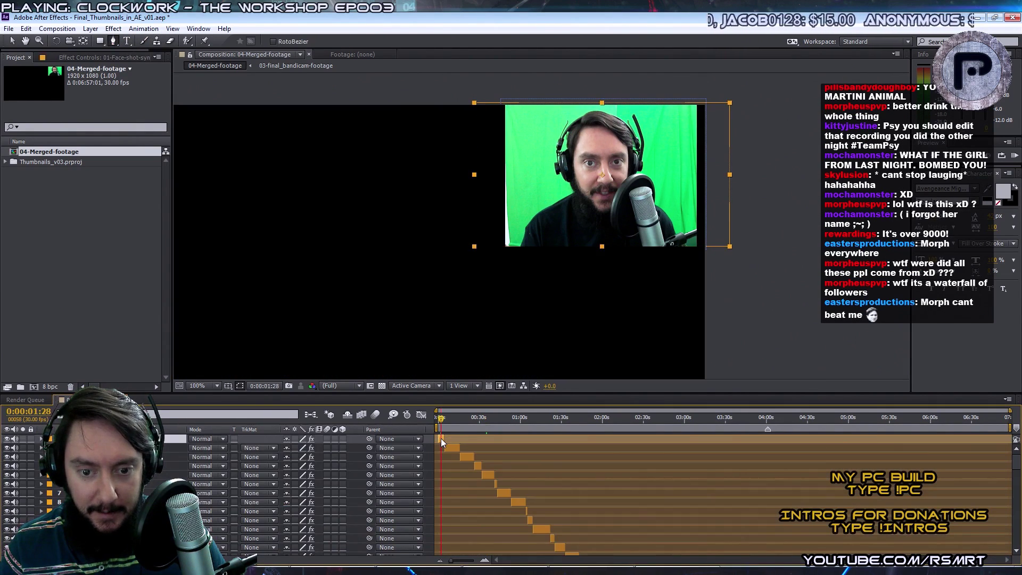
{"action": "left_click", "coordinate": [508, 105]}
{"action": "left_click", "coordinate": [515, 241]}
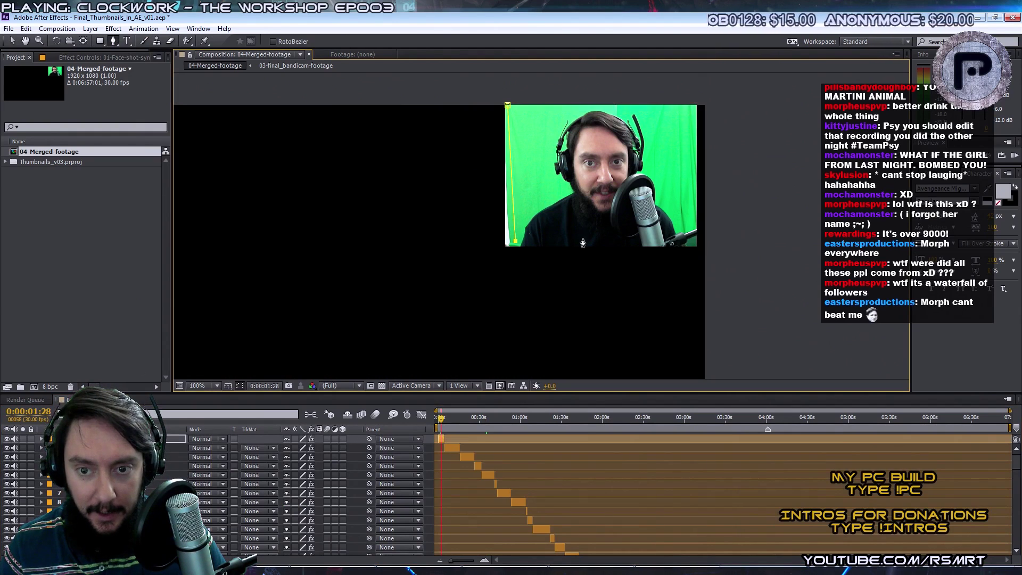
{"action": "left_click", "coordinate": [688, 241]}
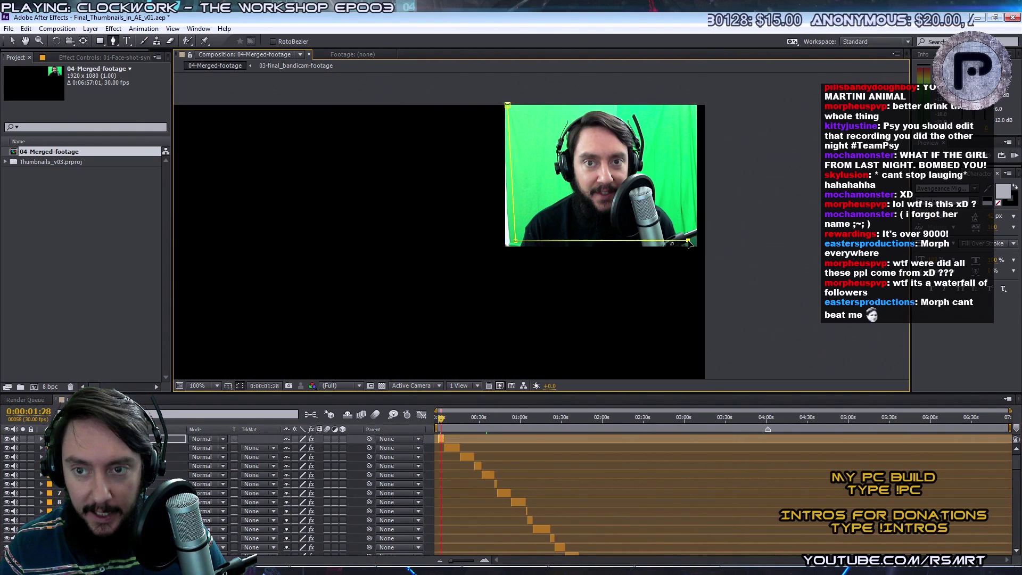
{"action": "left_click", "coordinate": [693, 103]}
{"action": "left_click", "coordinate": [507, 105]}
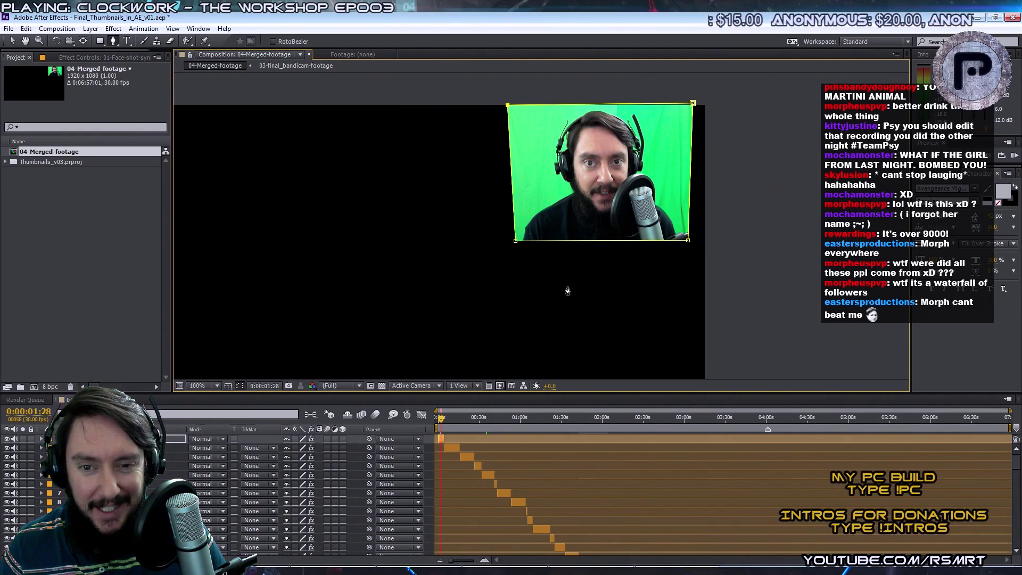
{"action": "left_click_drag", "start_coordinate": [509, 108], "coordinate": [513, 107]}
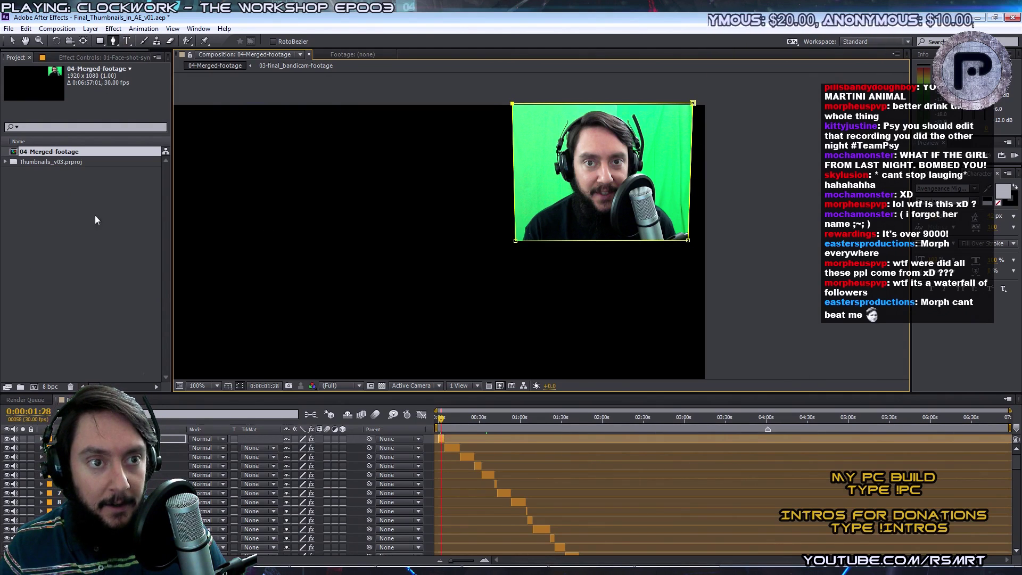
Reveal the mask on the first webcam clip and select it.
{"action": "left_click", "coordinate": [41, 439]}
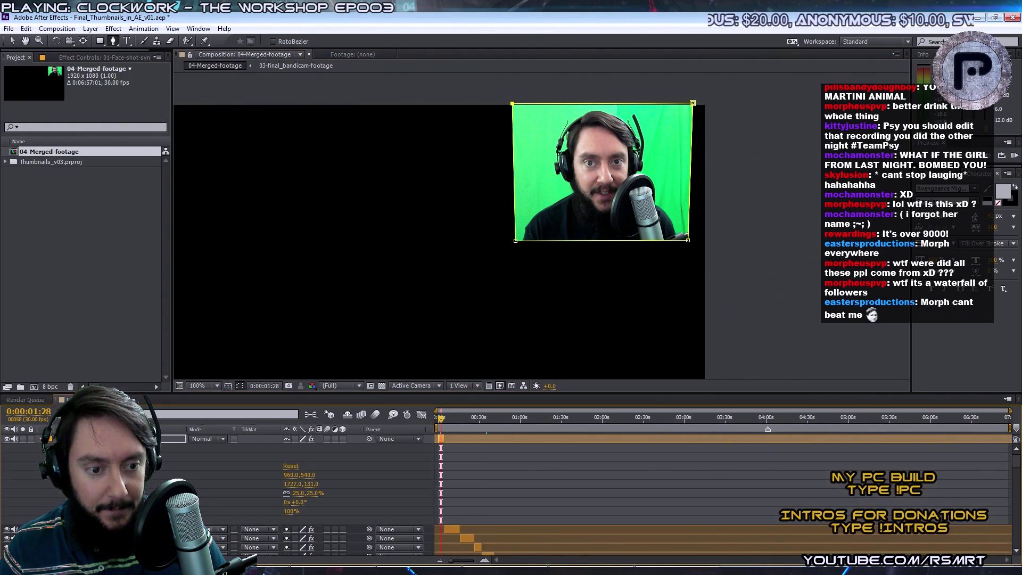
{"action": "left_click", "coordinate": [165, 456]}
{"action": "left_click", "coordinate": [50, 447]}
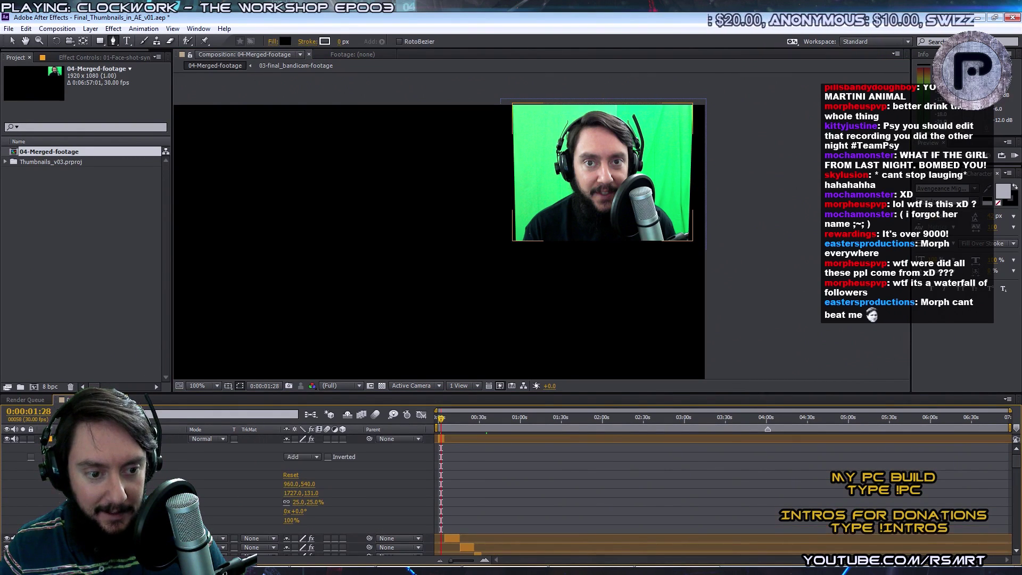
{"action": "left_click", "coordinate": [82, 457]}
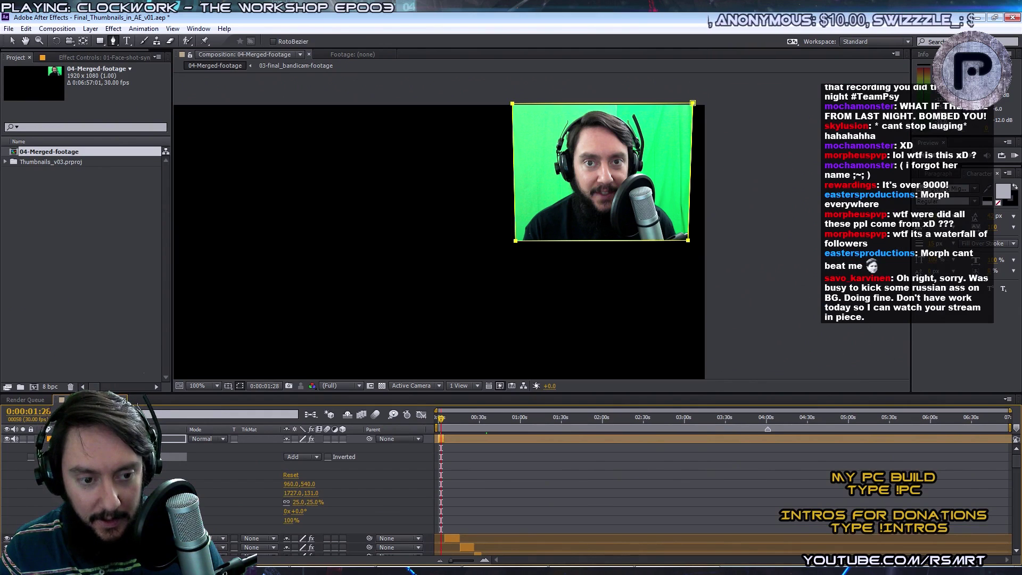
Copy the selected mask onto all the other webcam clips, from the second clip through the last one.
{"action": "left_click", "coordinate": [173, 538]}
{"action": "scroll", "coordinate": [242, 503], "scroll_direction": "down", "scroll_amount": 11}
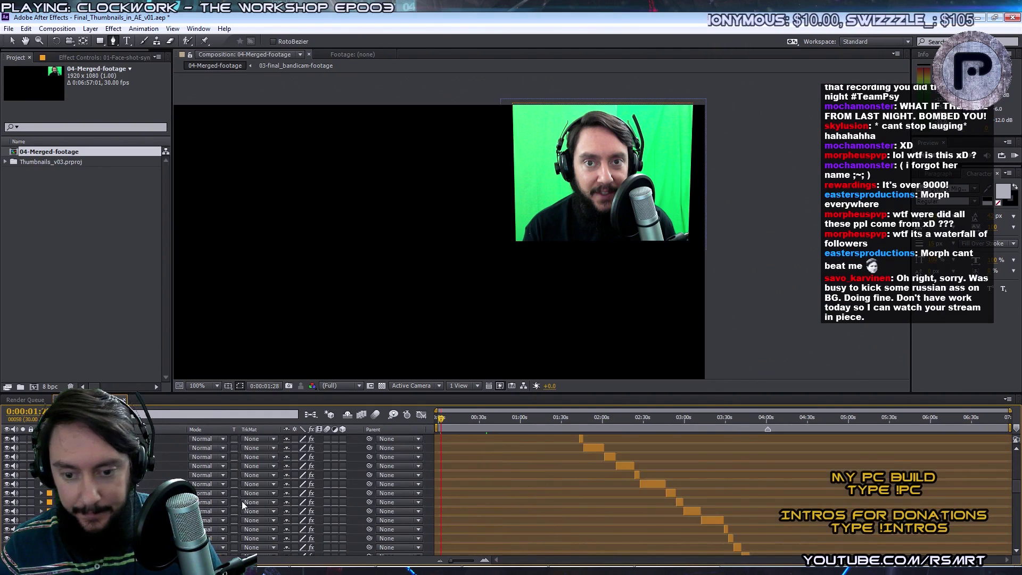
{"action": "left_click", "coordinate": [144, 475], "text": "shift"}
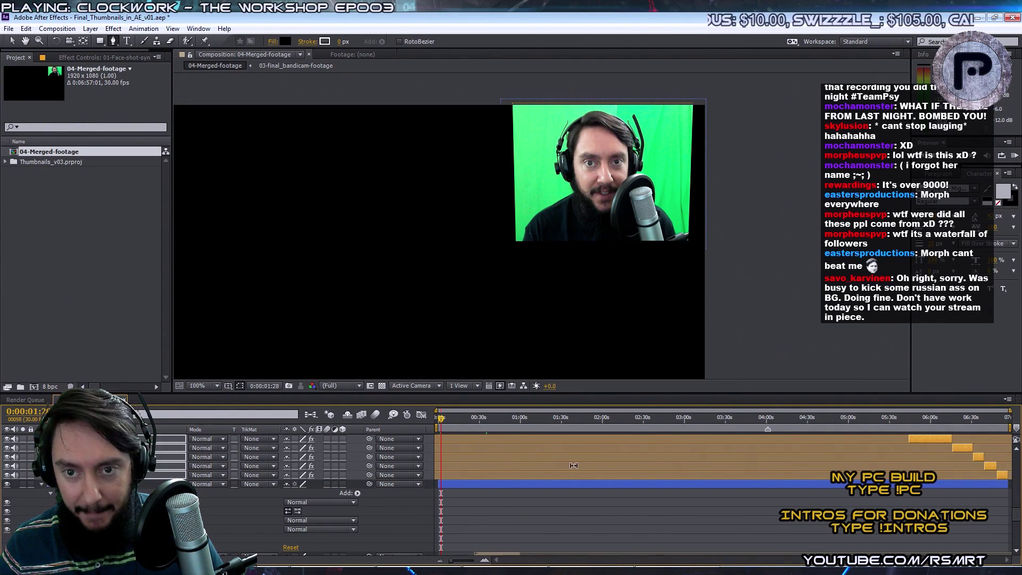
{"action": "left_click", "coordinate": [981, 485]}
{"action": "scroll", "coordinate": [1017, 510], "scroll_direction": "down", "scroll_amount": 3}
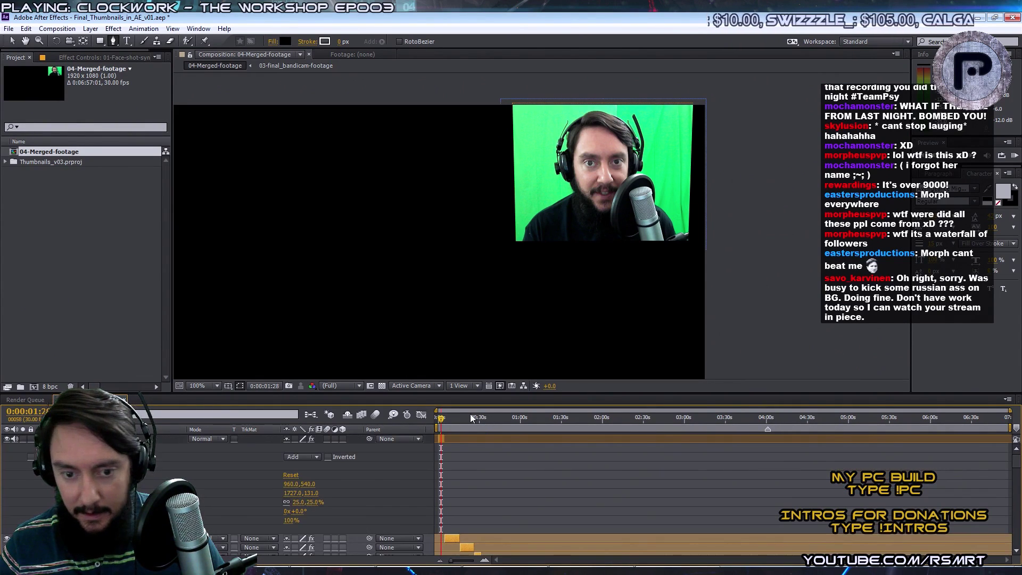
Apply Keylight (1.2) to the first webcam clip at 0:00:02:10 and sample the green backdrop as its Screen Colour.
{"action": "left_click", "coordinate": [455, 421]}
{"action": "left_click_drag", "start_coordinate": [455, 420], "coordinate": [441, 421]}
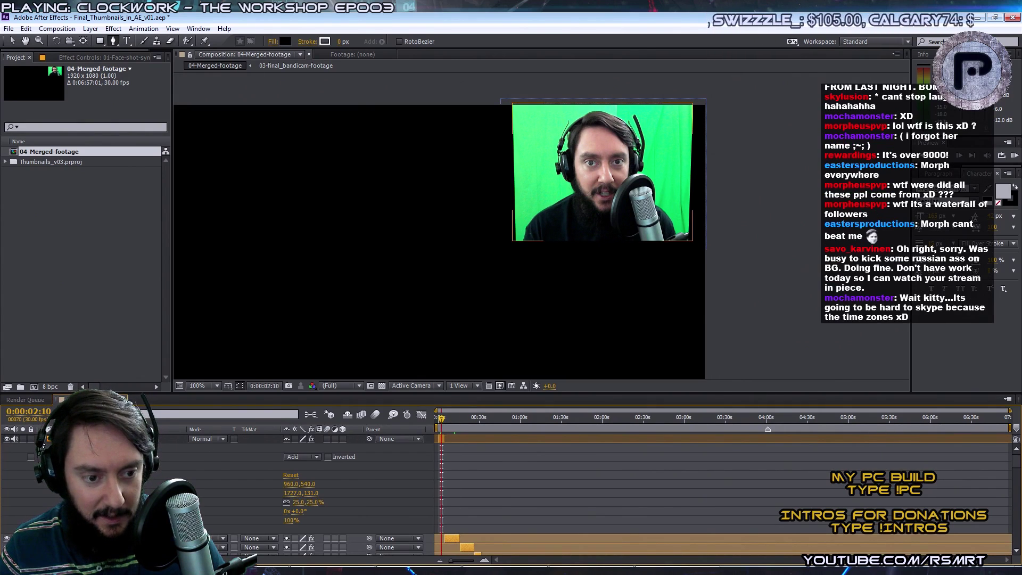
{"action": "left_click", "coordinate": [42, 439]}
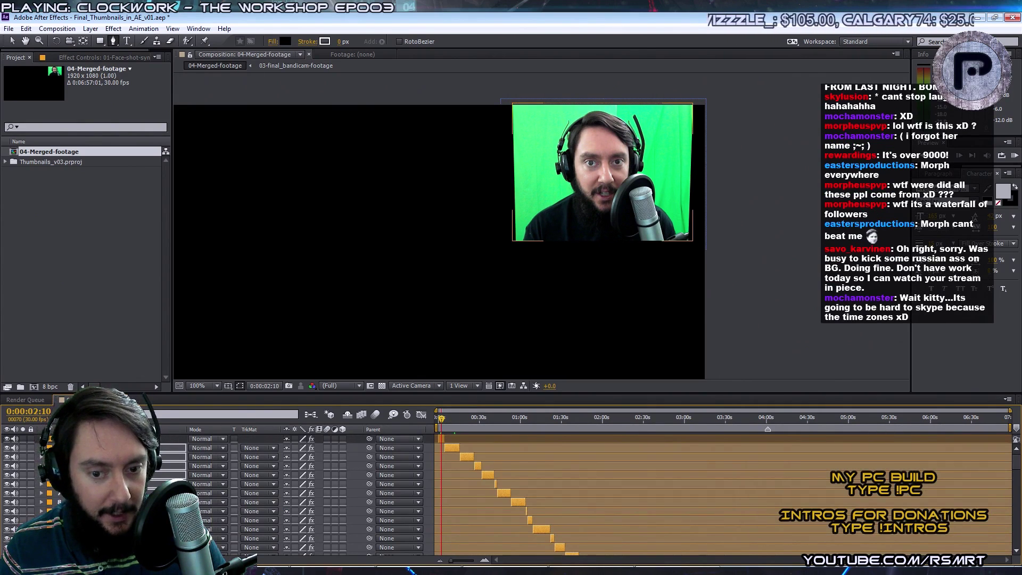
{"action": "left_click", "coordinate": [113, 28]}
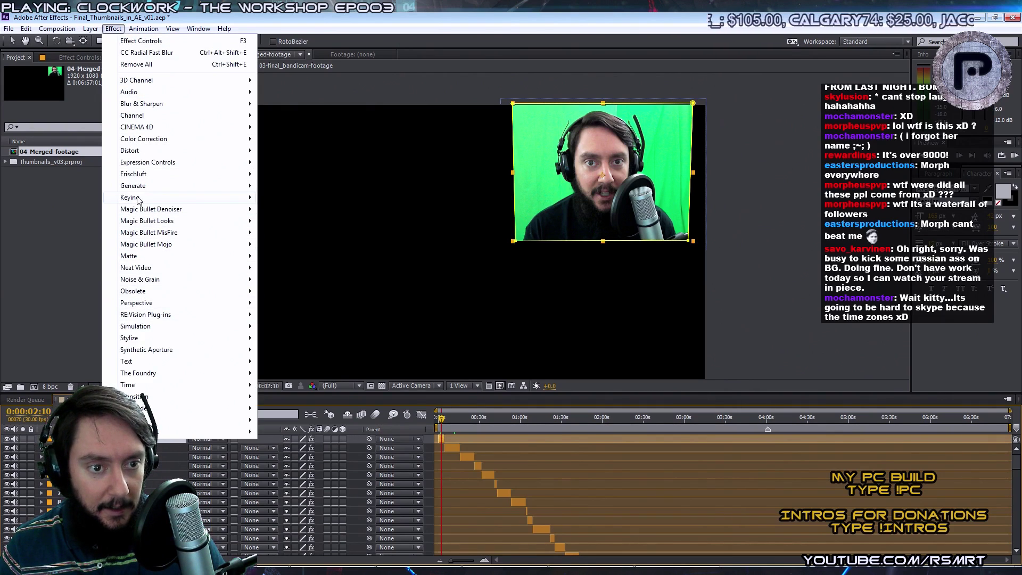
{"action": "mouse_move", "coordinate": [137, 199]}
{"action": "left_click", "coordinate": [293, 281]}
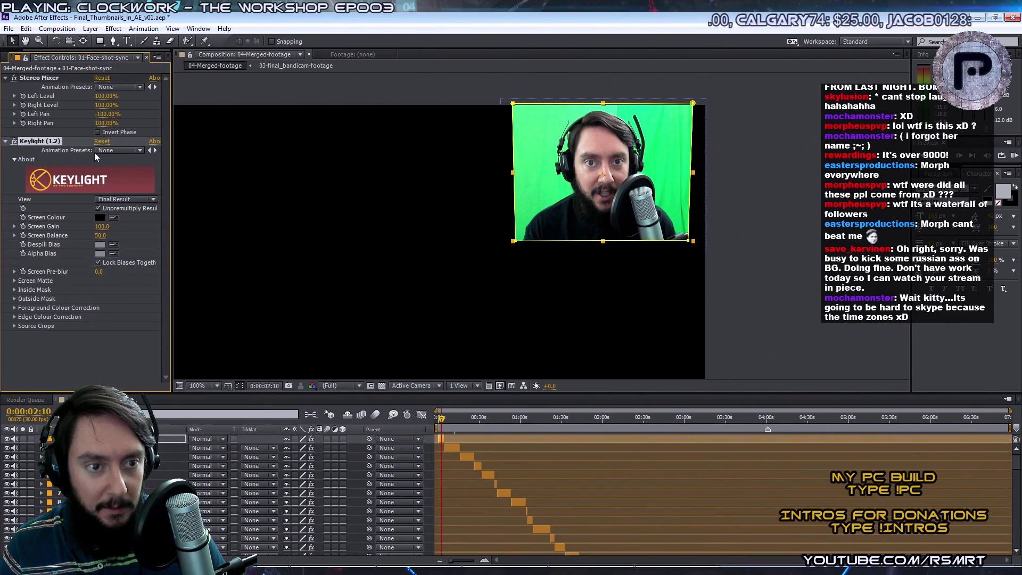
{"action": "left_click", "coordinate": [113, 218]}
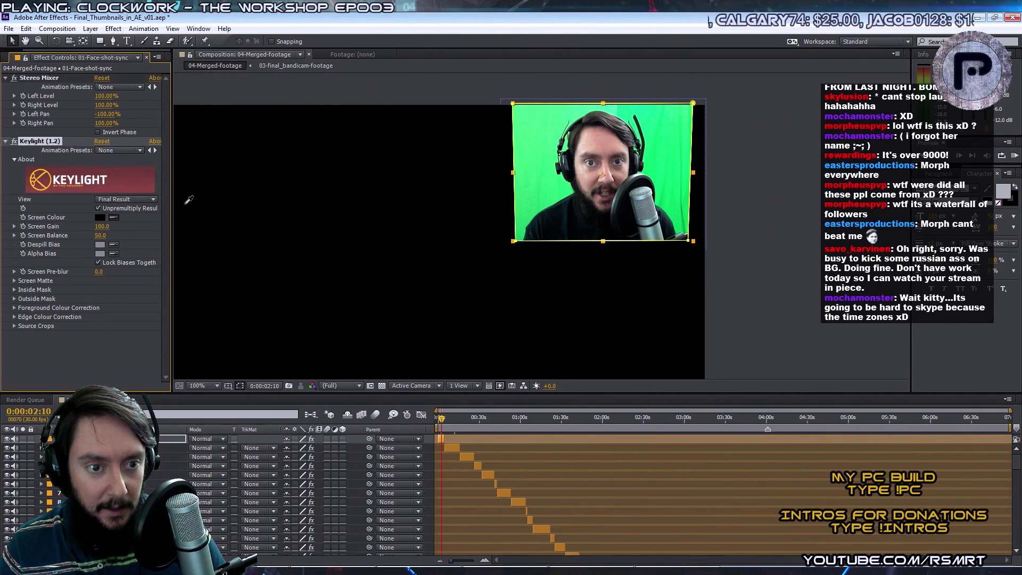
{"action": "left_click", "coordinate": [541, 138]}
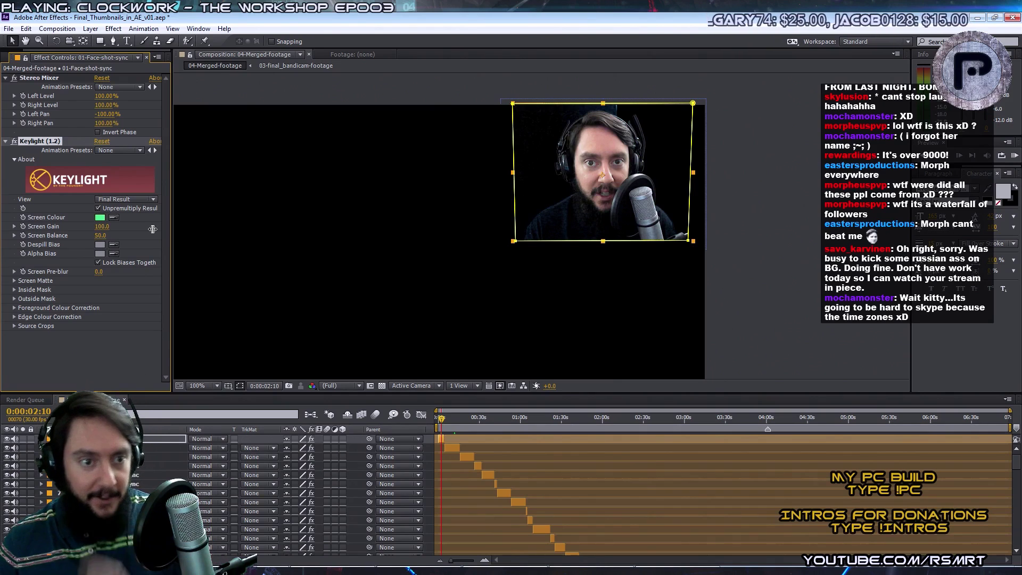
Darken Keylight's Screen Colour to the green 49C76C.
{"action": "left_click", "coordinate": [102, 217]}
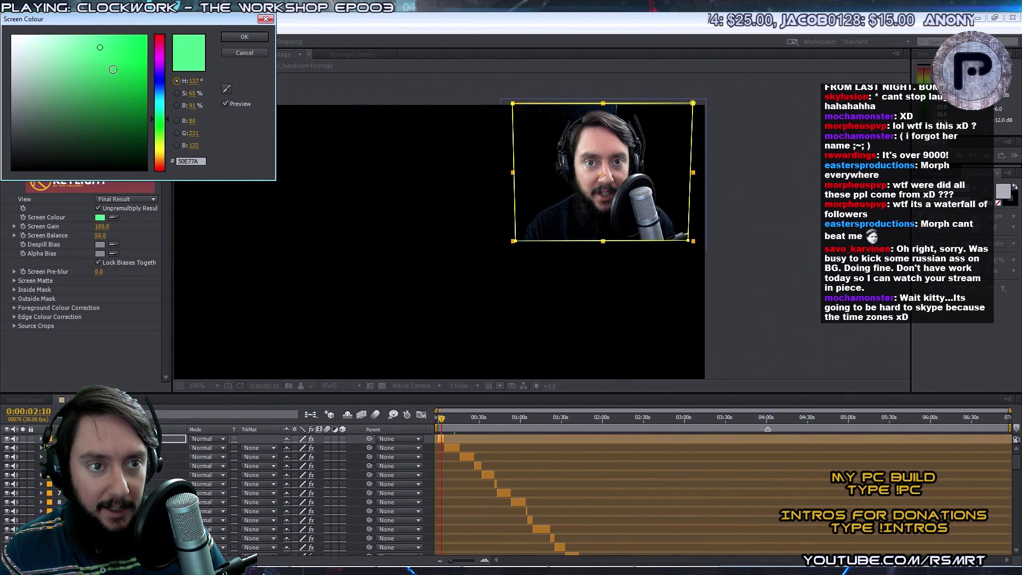
{"action": "left_click", "coordinate": [114, 72]}
{"action": "mouse_move", "coordinate": [110, 67]}
{"action": "left_mouse_down"}
{"action": "mouse_move", "coordinate": [78, 76]}
{"action": "mouse_move", "coordinate": [78, 55]}
{"action": "mouse_move", "coordinate": [103, 64]}
{"action": "mouse_move", "coordinate": [87, 76]}
{"action": "mouse_move", "coordinate": [99, 61]}
{"action": "left_mouse_up"}
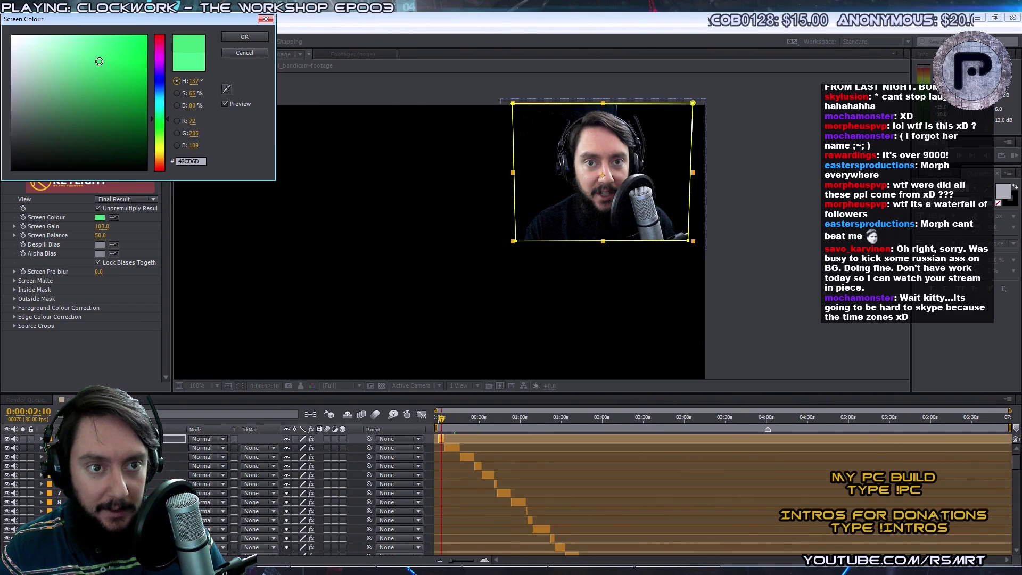
{"action": "left_click", "coordinate": [245, 36]}
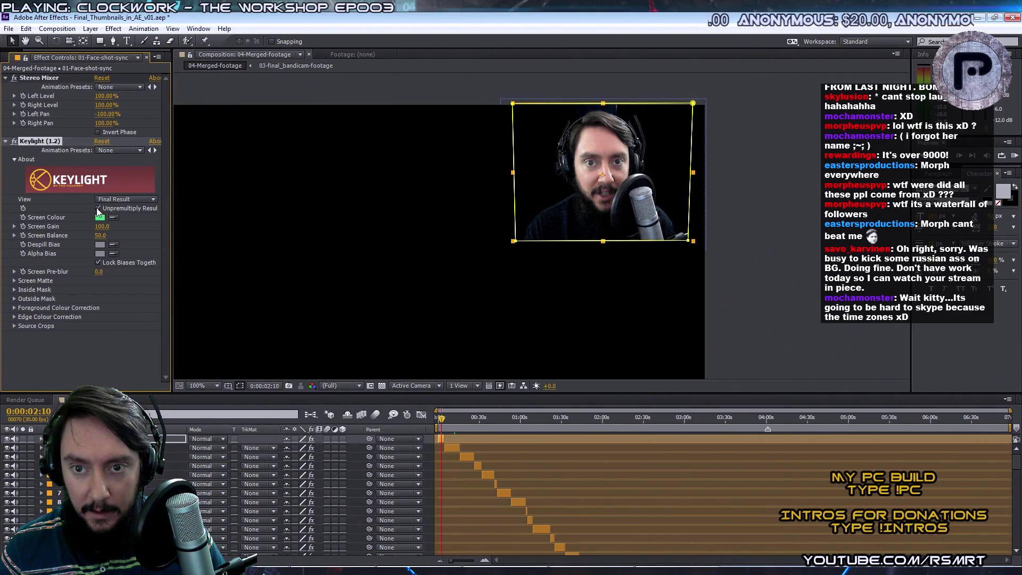
Set Keylight's Screen Balance to 55.1, judging the key edges on an enlarged view of the face.
{"action": "left_click", "coordinate": [14, 235]}
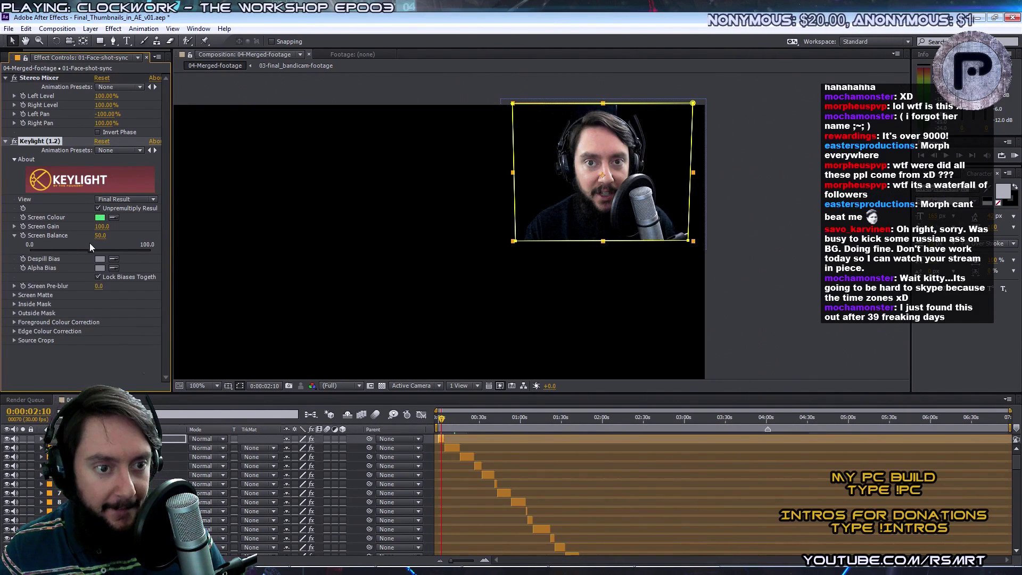
{"action": "left_click_drag", "start_coordinate": [91, 250], "coordinate": [97, 251]}
{"action": "scroll", "coordinate": [605, 157], "scroll_direction": "up", "scroll_amount": 1}
{"action": "left_click_drag", "start_coordinate": [605, 157], "coordinate": [550, 248]}
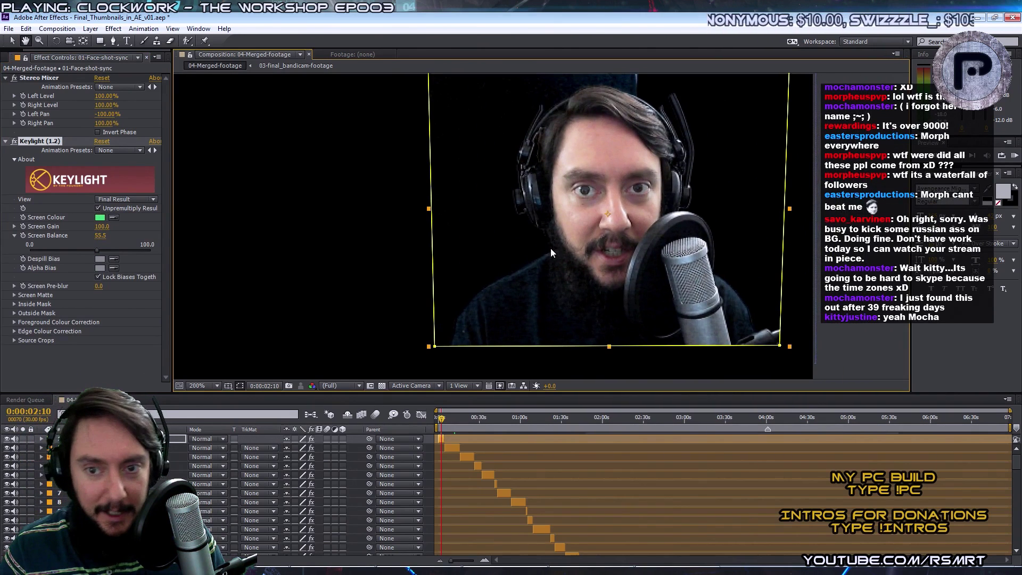
{"action": "key", "text": "v"}
{"action": "mouse_move", "coordinate": [98, 248]}
{"action": "left_mouse_down"}
{"action": "mouse_move", "coordinate": [56, 249]}
{"action": "mouse_move", "coordinate": [142, 242]}
{"action": "mouse_move", "coordinate": [77, 247]}
{"action": "mouse_move", "coordinate": [97, 245]}
{"action": "left_mouse_up"}
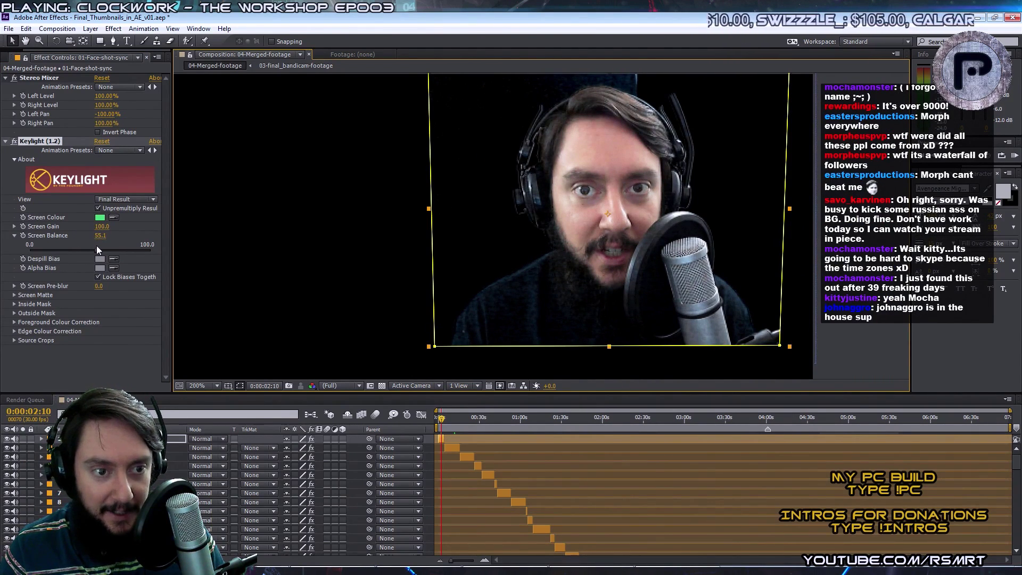
Set Keylight's Screen Shrink/Grow to -1.5 and the Screen Matte's Replace Method to Hard Colour.
{"action": "left_click", "coordinate": [14, 295]}
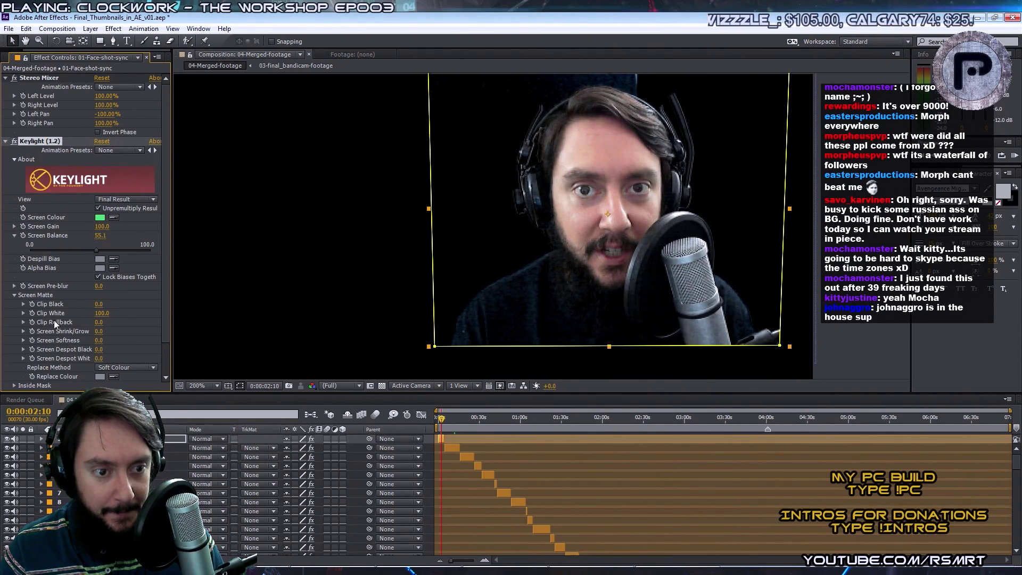
{"action": "left_click", "coordinate": [99, 331]}
{"action": "type", "text": "-"}
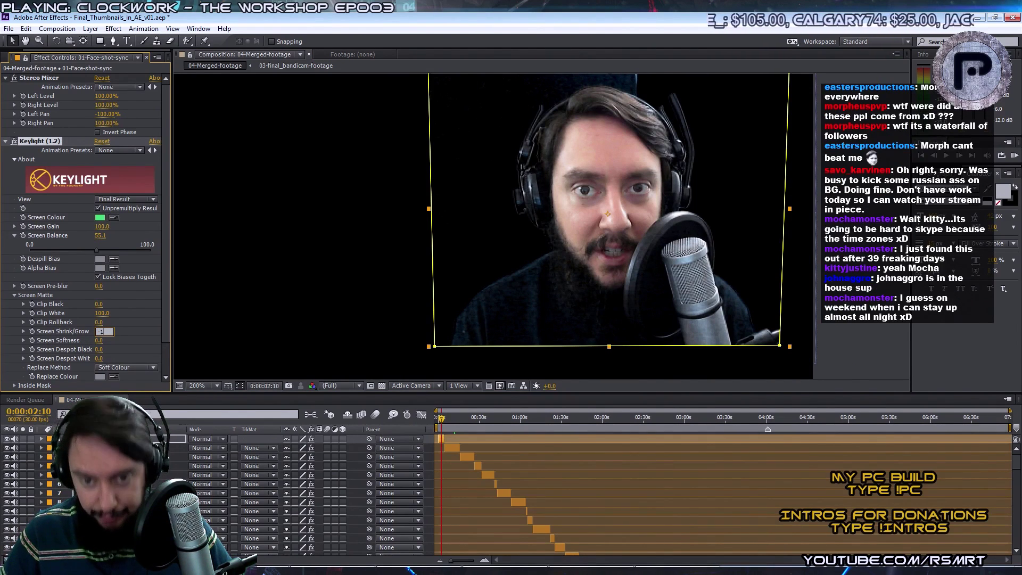
{"action": "type", "text": "1"}
{"action": "key", "text": "Return"}
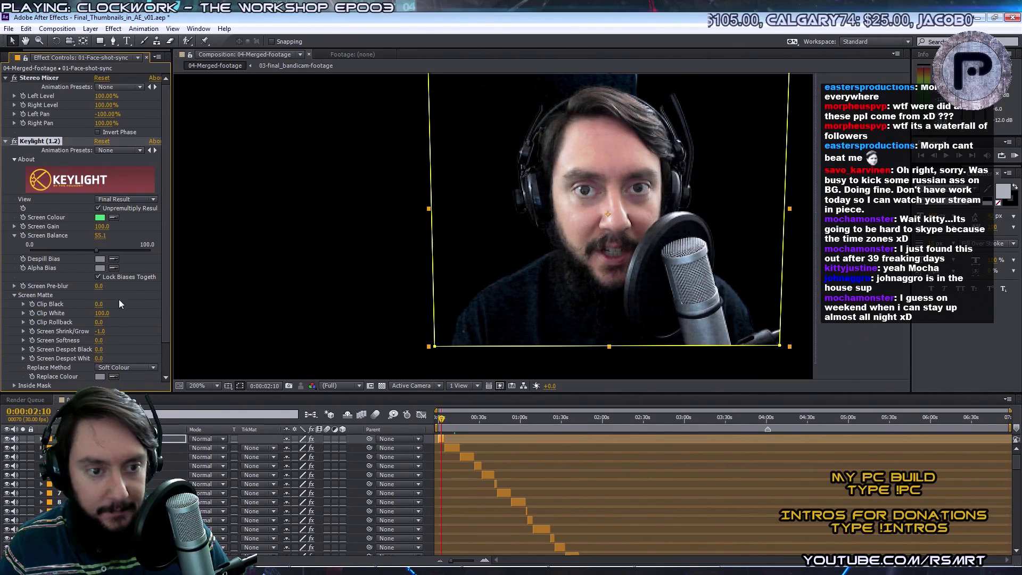
{"action": "type", "text": "-1.5"}
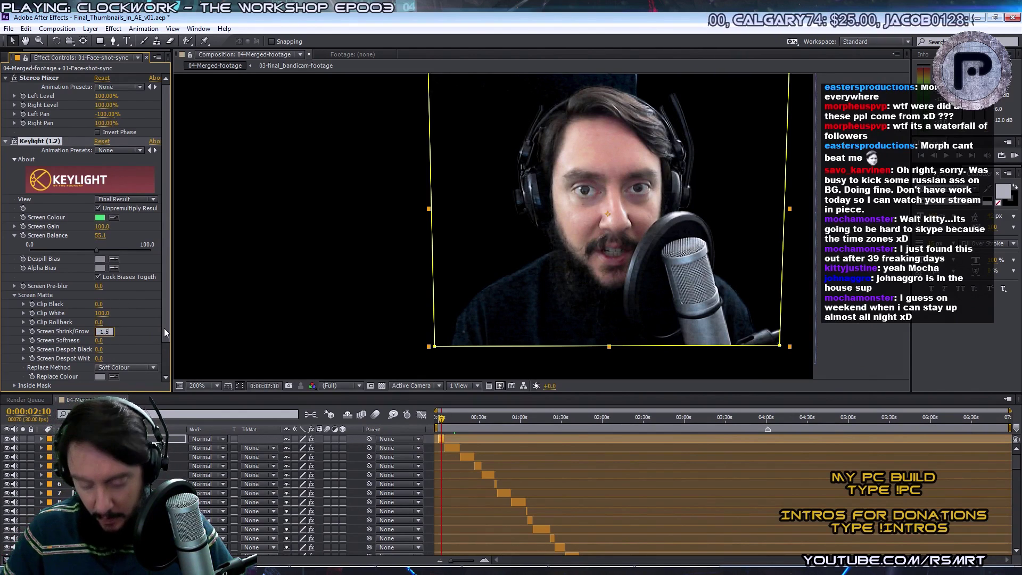
{"action": "key", "text": "Return"}
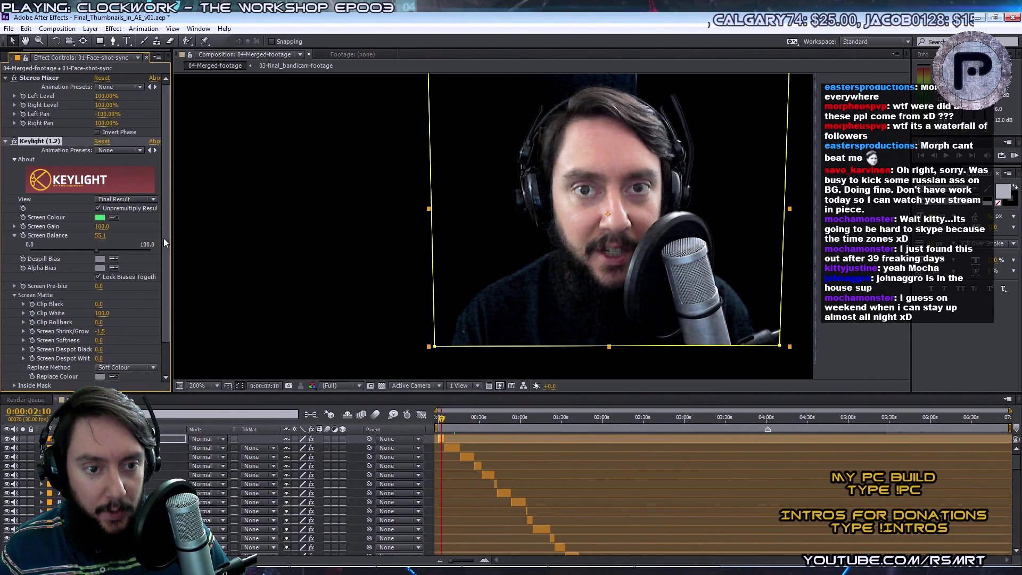
{"action": "scroll", "coordinate": [164, 280], "scroll_direction": "down", "scroll_amount": 2}
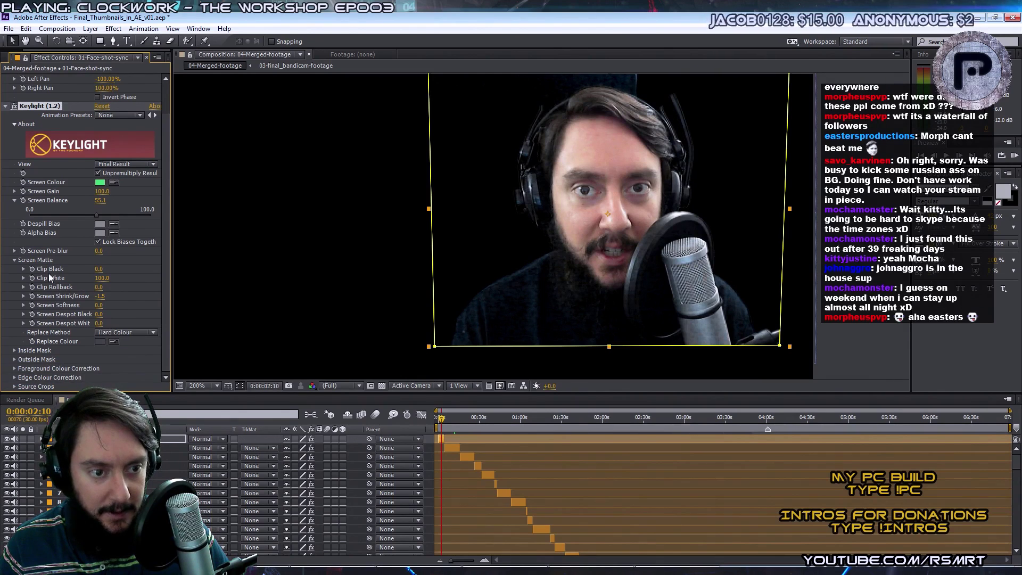
Set the Screen Matte's Clip Black to 25 and Clip White to 80.
{"action": "left_click", "coordinate": [24, 278]}
{"action": "left_click", "coordinate": [23, 269]}
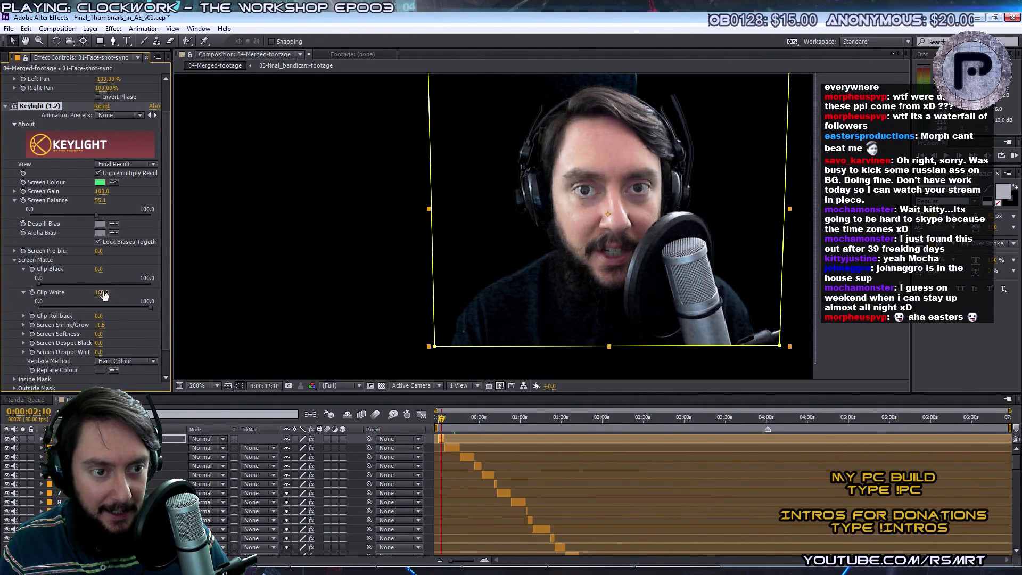
{"action": "mouse_move", "coordinate": [58, 282]}
{"action": "left_mouse_down"}
{"action": "mouse_move", "coordinate": [111, 284]}
{"action": "mouse_move", "coordinate": [30, 290]}
{"action": "mouse_move", "coordinate": [71, 289]}
{"action": "left_mouse_up"}
{"action": "left_click_drag", "start_coordinate": [147, 306], "coordinate": [97, 301]}
{"action": "left_click", "coordinate": [128, 303]}
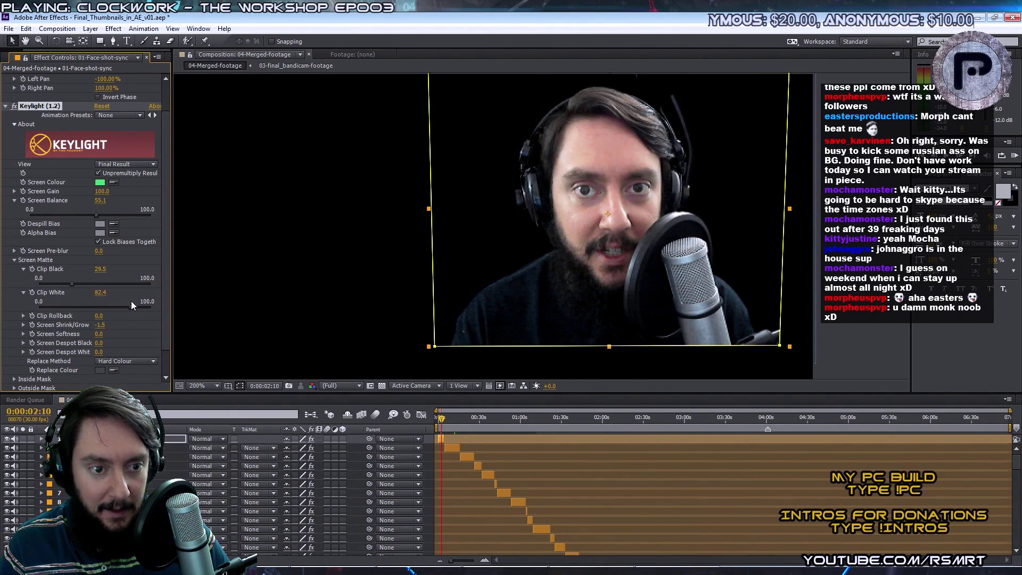
{"action": "left_click", "coordinate": [97, 292]}
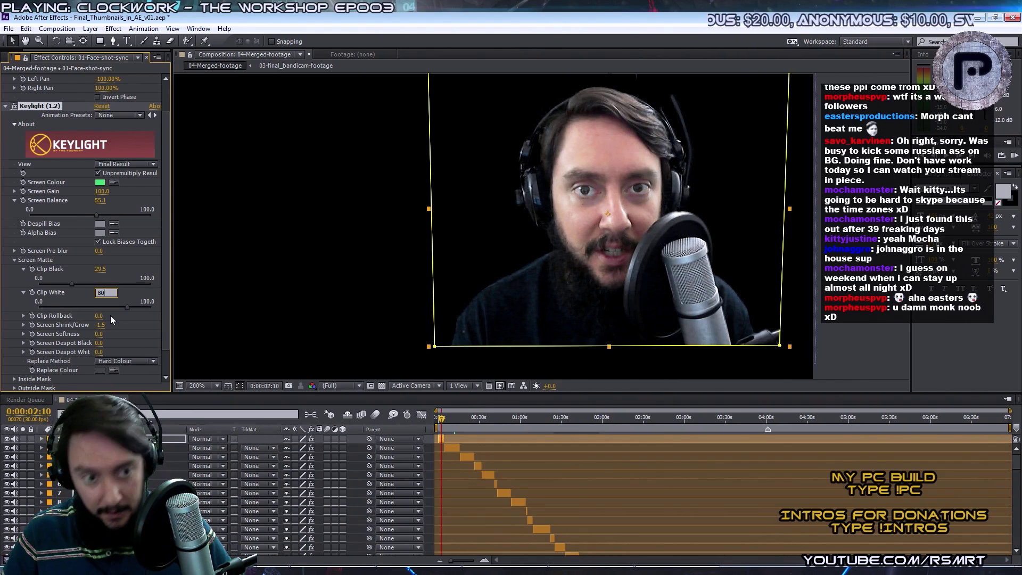
{"action": "type", "text": "80"}
{"action": "left_click", "coordinate": [99, 269]}
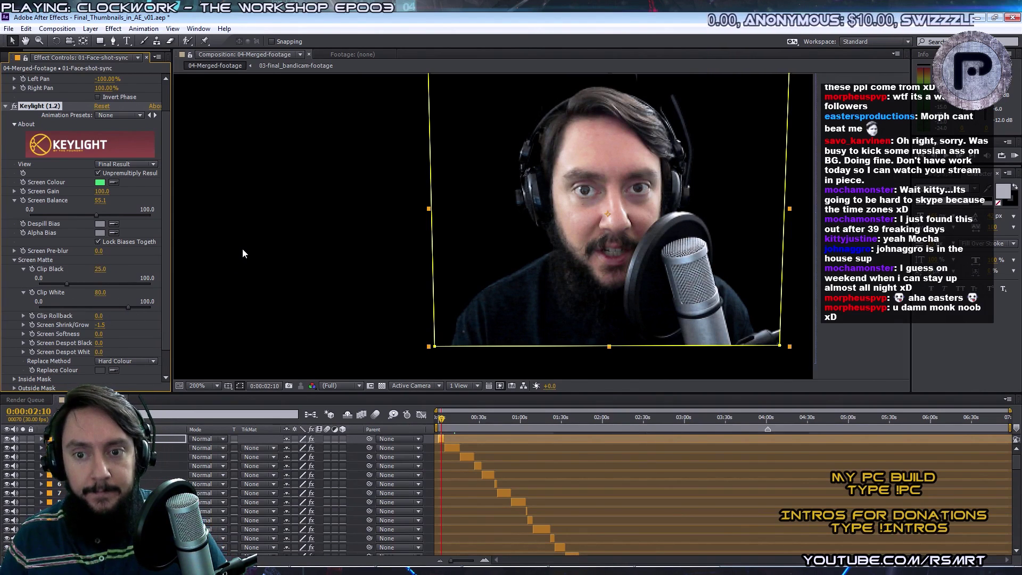
Copy the finished Keylight effect from the first webcam clip onto all the other webcam clips.
{"action": "scroll", "coordinate": [605, 244], "scroll_direction": "down", "scroll_amount": 4}
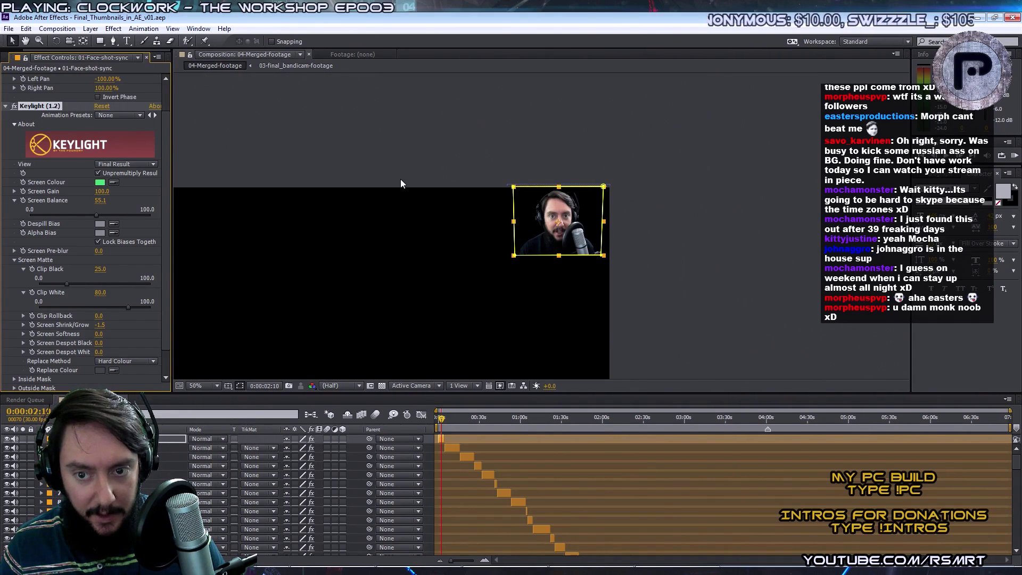
{"action": "key", "text": "space"}
{"action": "left_click_drag", "start_coordinate": [381, 219], "coordinate": [509, 129]}
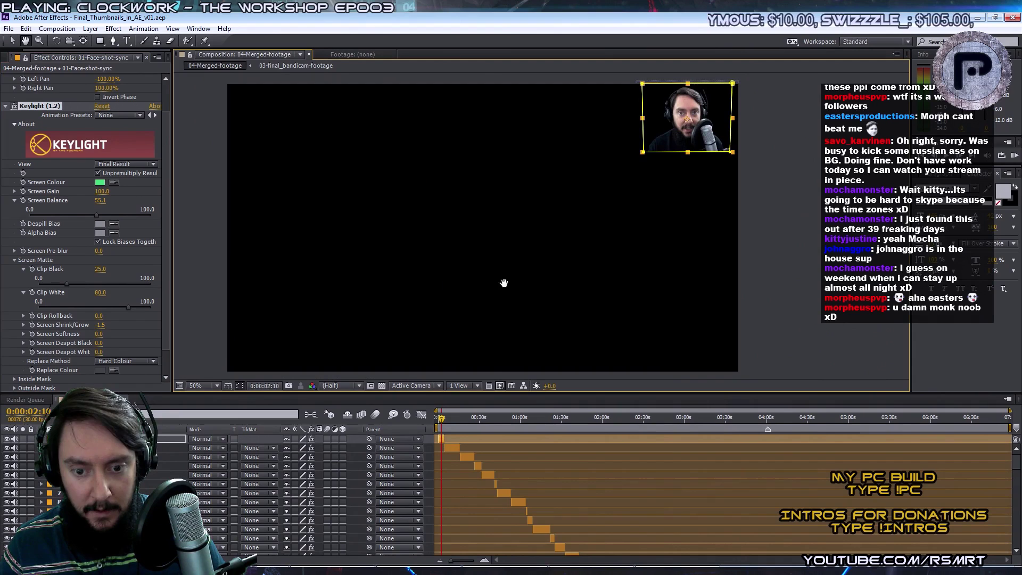
{"action": "left_click", "coordinate": [24, 106]}
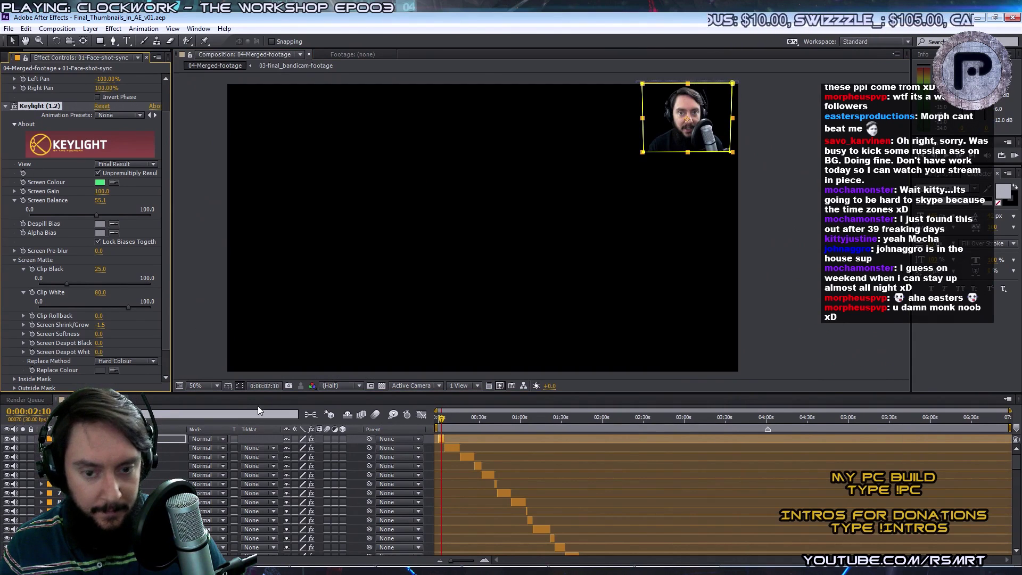
{"action": "left_click", "coordinate": [117, 448]}
{"action": "scroll", "coordinate": [117, 448], "scroll_direction": "down", "scroll_amount": 10}
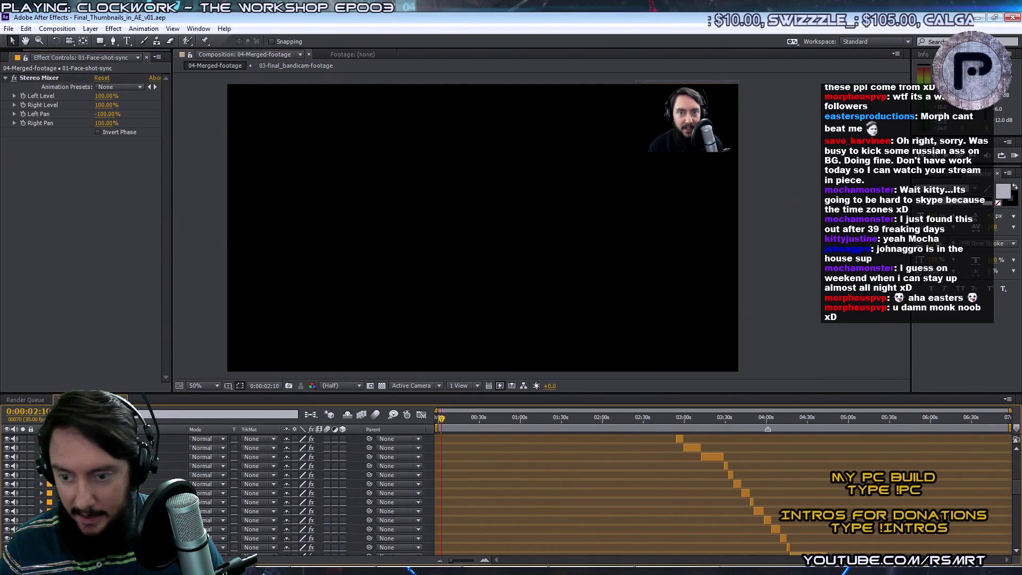
{"action": "scroll", "coordinate": [724, 495], "scroll_direction": "down", "scroll_amount": 3}
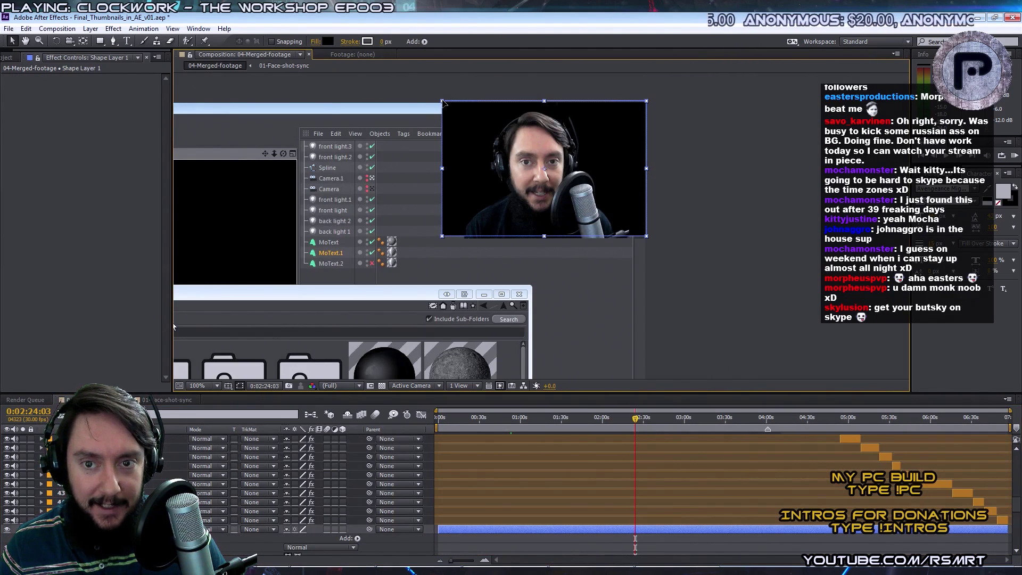
Adjust the black rectangle at 0:02:24:03, shifting it right until its left edge lines up with the keyed webcam footage.
{"action": "left_click_drag", "start_coordinate": [443, 102], "coordinate": [444, 99]}
{"action": "left_click_drag", "start_coordinate": [569, 163], "coordinate": [567, 164]}
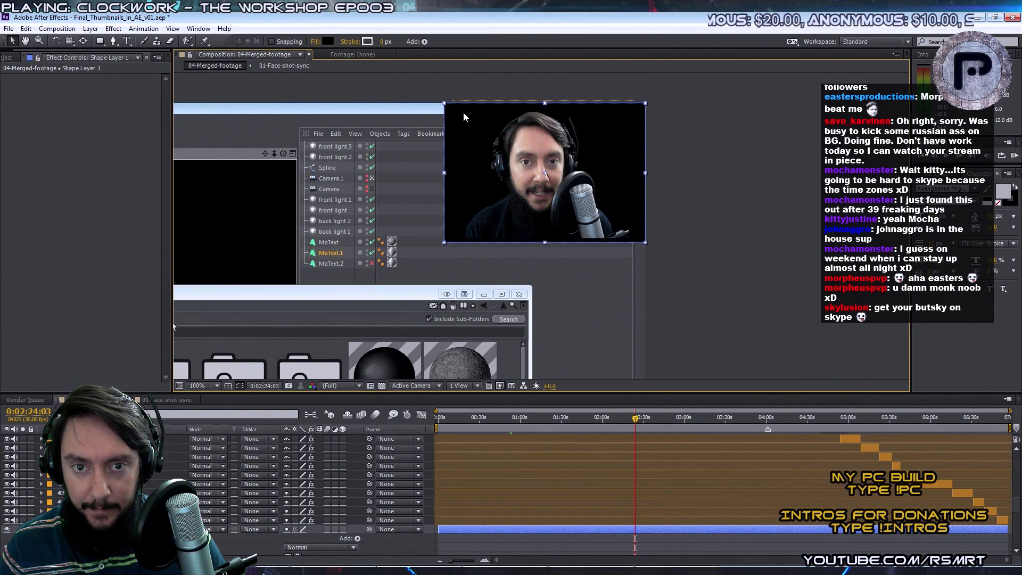
{"action": "left_click_drag", "start_coordinate": [446, 178], "coordinate": [495, 186]}
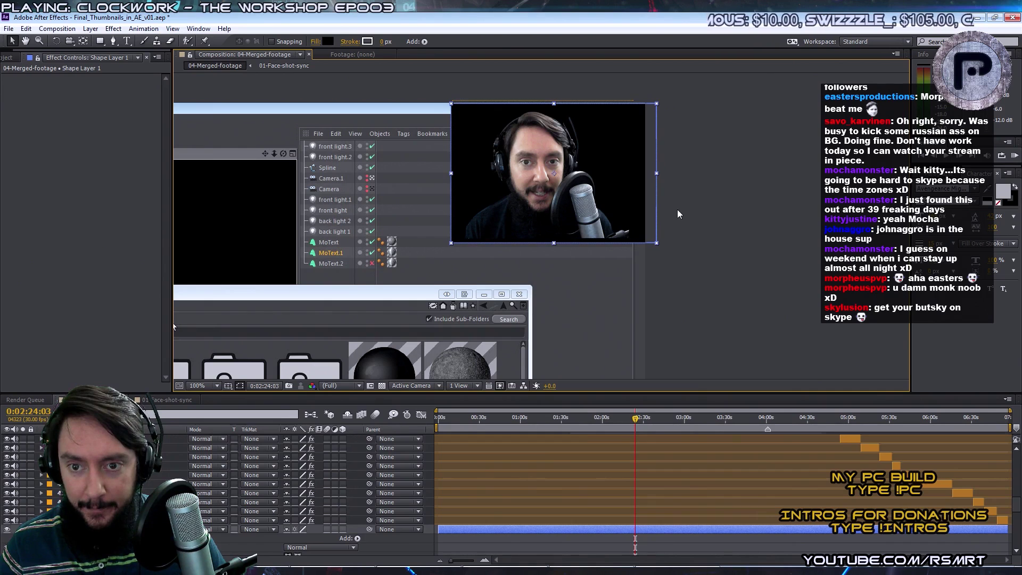
{"action": "left_click", "coordinate": [677, 209]}
Select the keyed webcam clip that lies over the black rectangle at 0:02:24:03.
{"action": "left_click", "coordinate": [648, 216]}
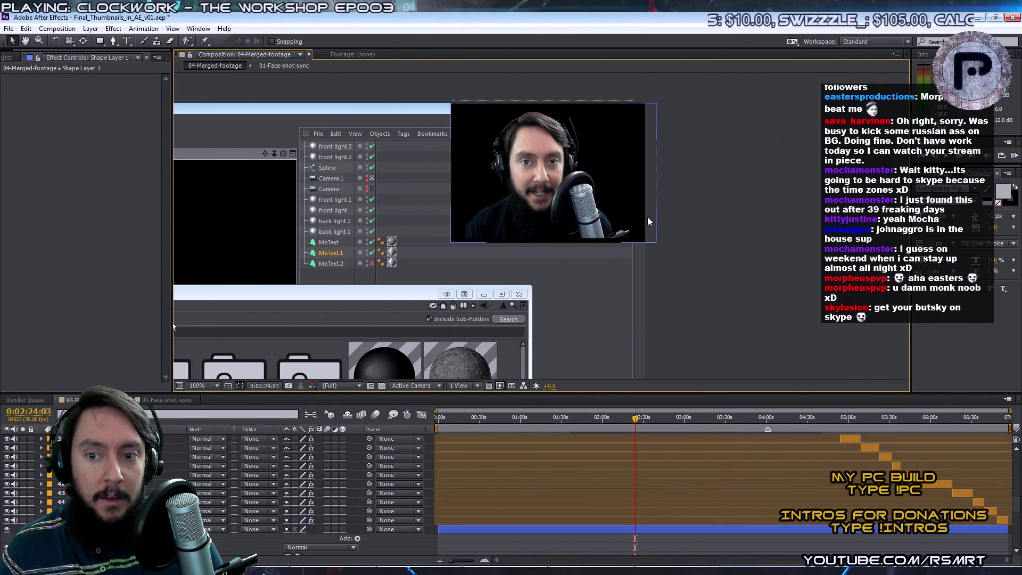
{"action": "left_click", "coordinate": [536, 206]}
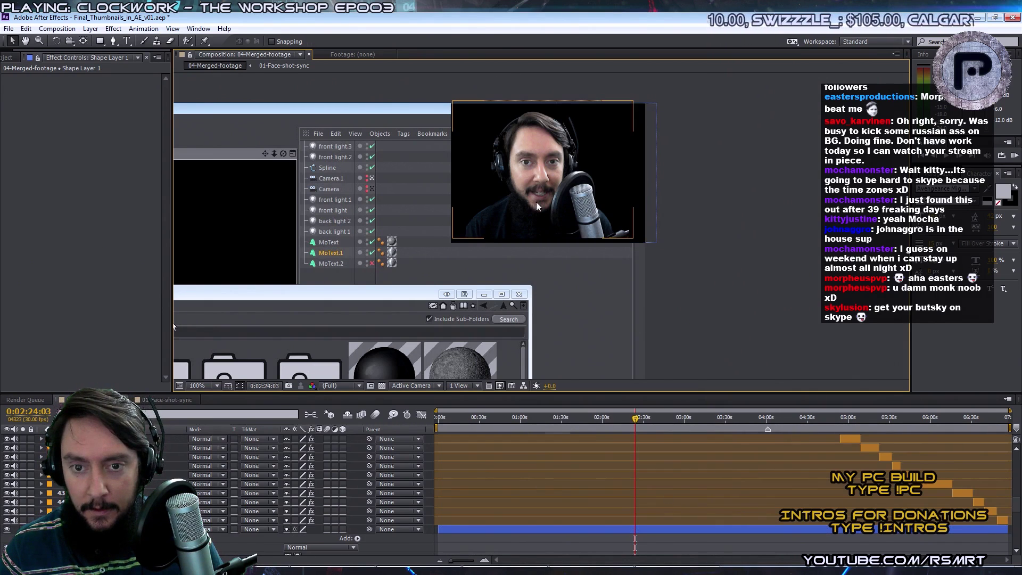
{"action": "left_click", "coordinate": [540, 207]}
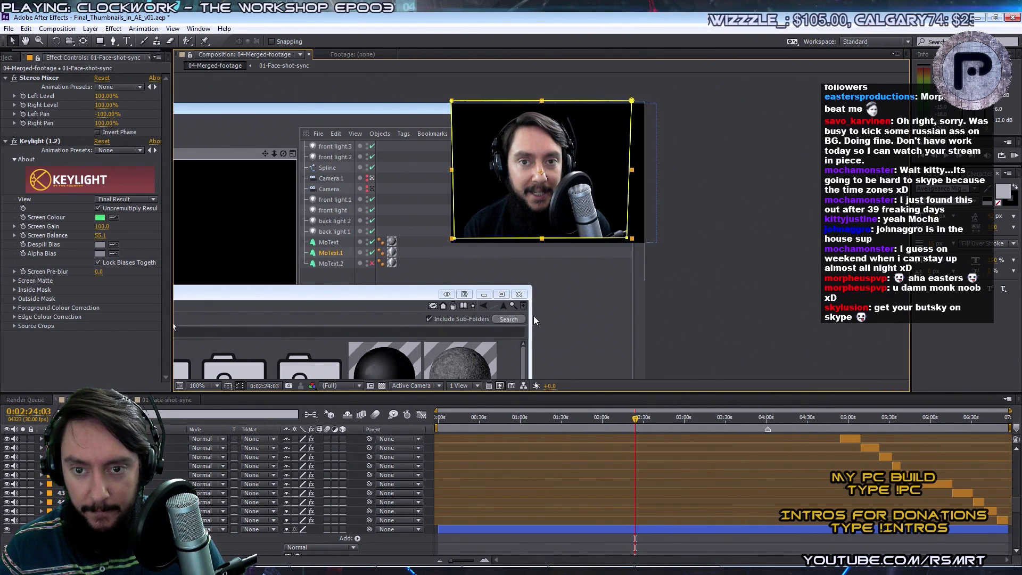
Nudge the black rectangle behind the keyed webcam clip slightly left to fine-tune its alignment with the footage.
{"action": "left_click", "coordinate": [692, 529]}
{"action": "key", "text": "Left"}
{"action": "key", "text": "Left"}
{"action": "key", "text": "Left"}
{"action": "key", "text": "Left"}
{"action": "key", "text": "Left"}
{"action": "key", "text": "Left"}
{"action": "key", "text": "Left"}
{"action": "key", "text": "Left"}
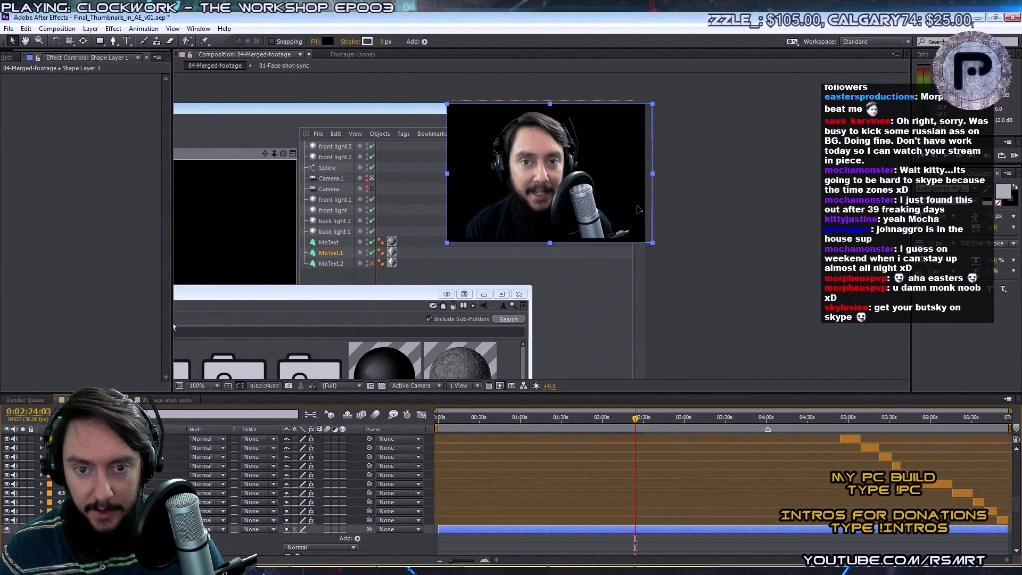
{"action": "key", "text": "Right"}
{"action": "left_click", "coordinate": [638, 207]}
{"action": "left_click", "coordinate": [511, 269]}
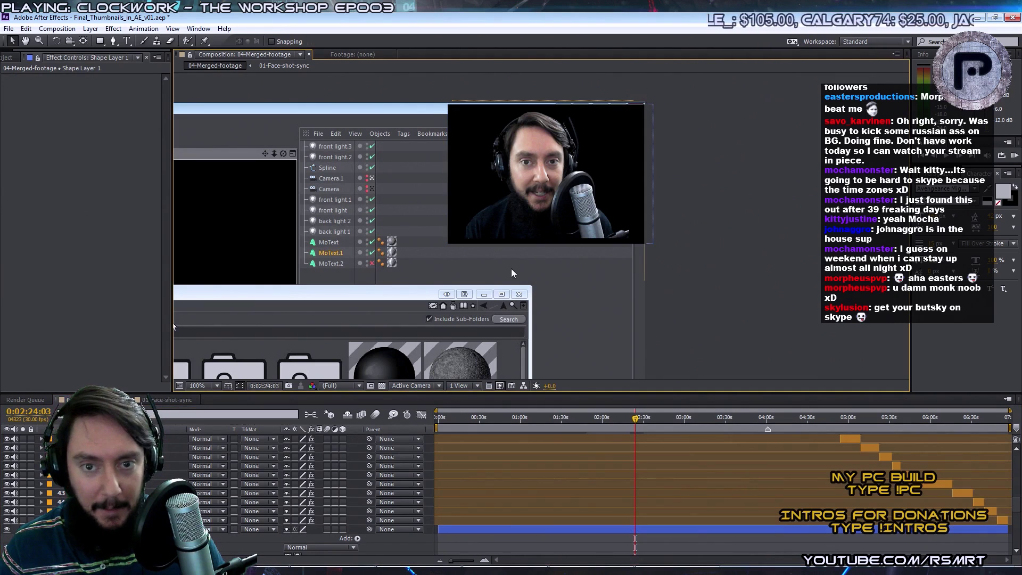
Round the black rectangle's corners with a Roundness of 25.
{"action": "left_click", "coordinate": [667, 530]}
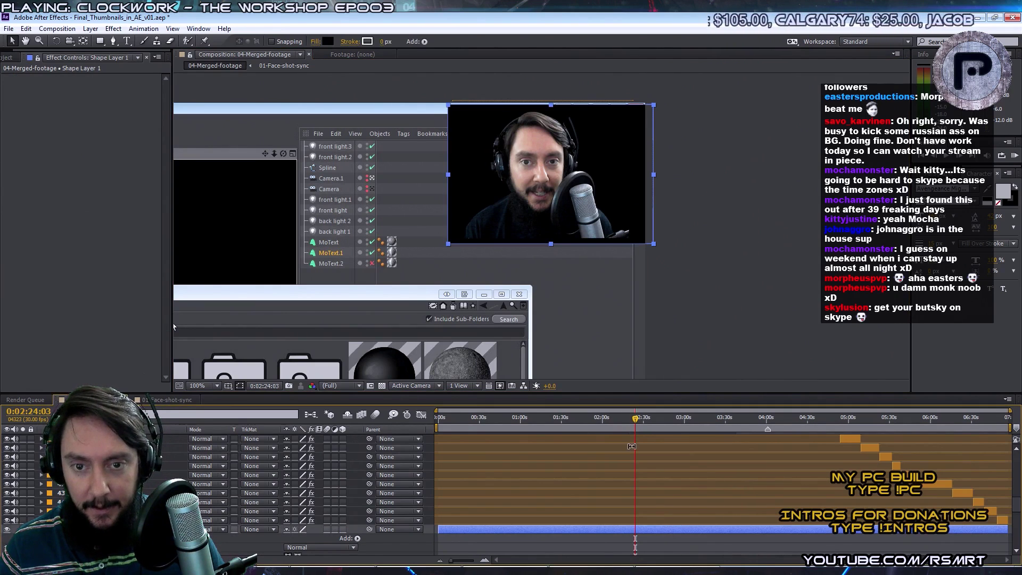
{"action": "scroll", "coordinate": [295, 500], "scroll_direction": "down", "scroll_amount": 3}
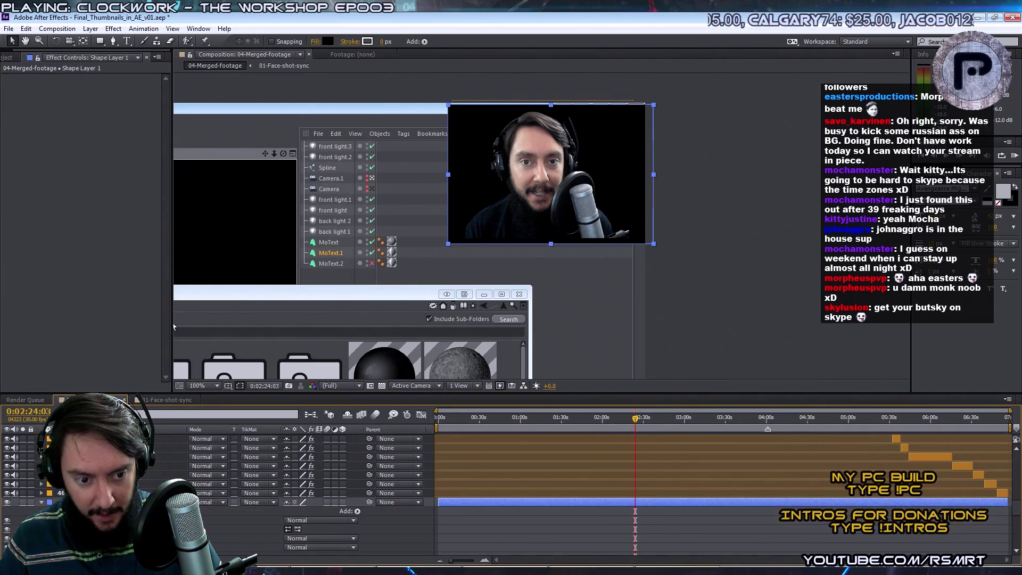
{"action": "left_click_drag", "start_coordinate": [288, 495], "coordinate": [298, 488]}
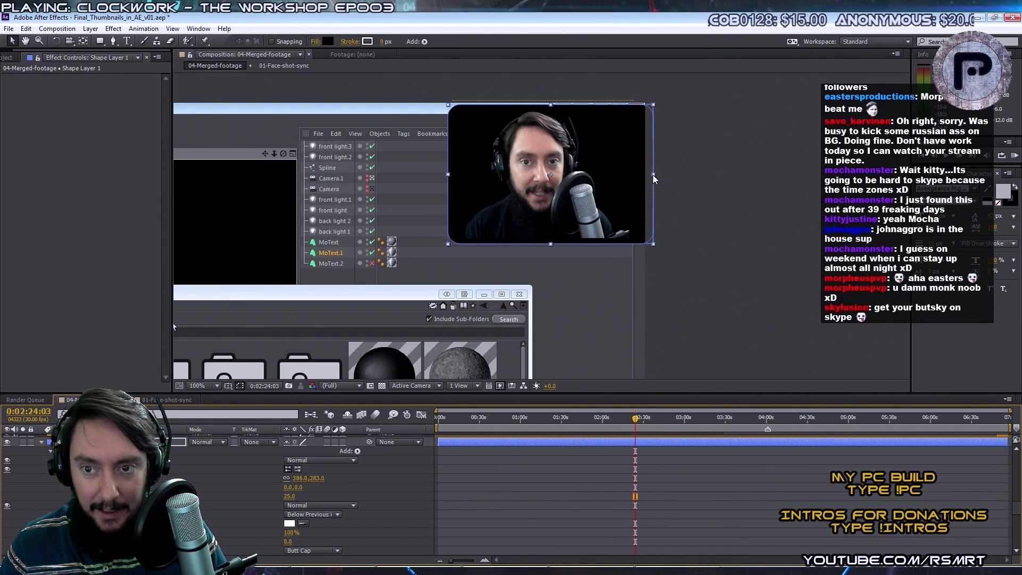
Narrow the black rectangle horizontally until its right edge meets the edge of the composition frame, and shift it up slightly.
{"action": "left_click_drag", "start_coordinate": [654, 174], "coordinate": [645, 177]}
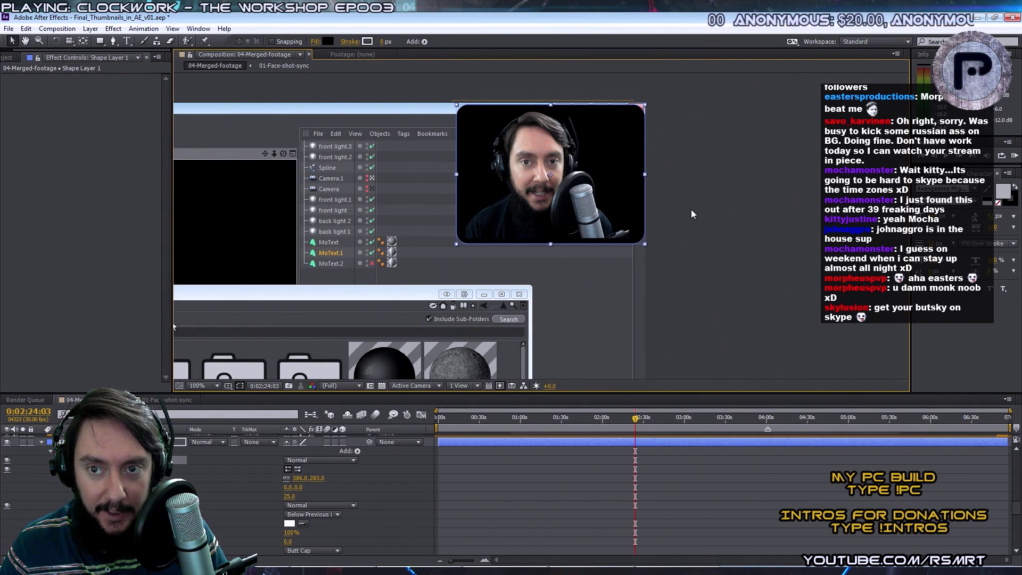
{"action": "left_click_drag", "start_coordinate": [615, 173], "coordinate": [614, 171]}
{"action": "left_click", "coordinate": [668, 199]}
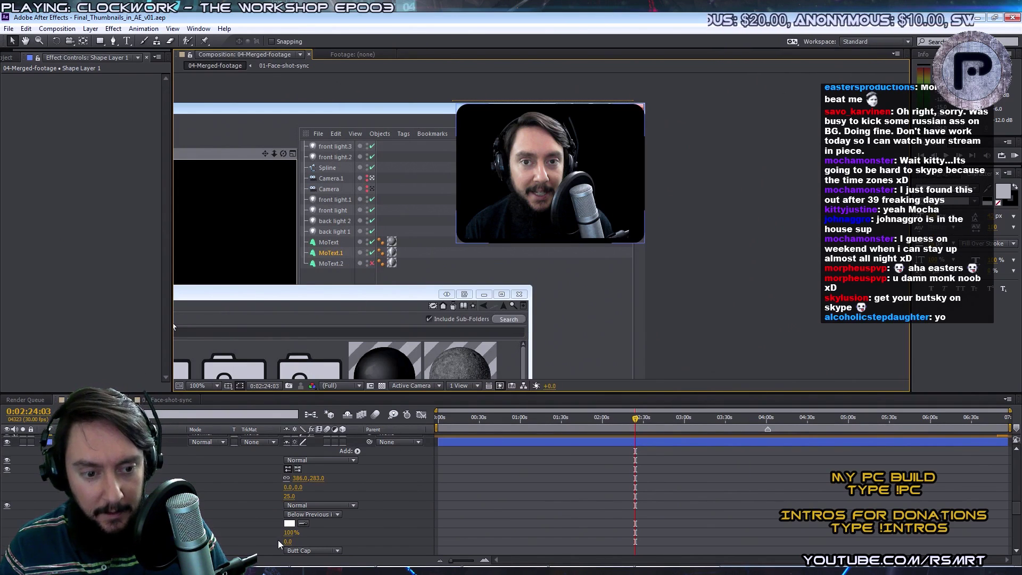
Set the black rectangle's corner Roundness to 15 and check the whole composition frame.
{"action": "left_click_drag", "start_coordinate": [288, 496], "coordinate": [278, 496]}
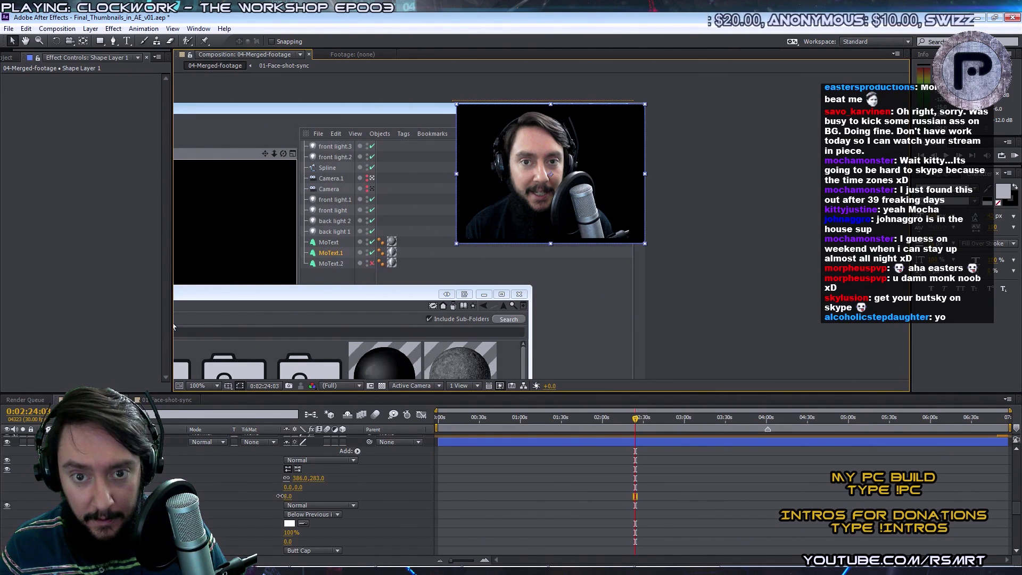
{"action": "type", "text": "15"}
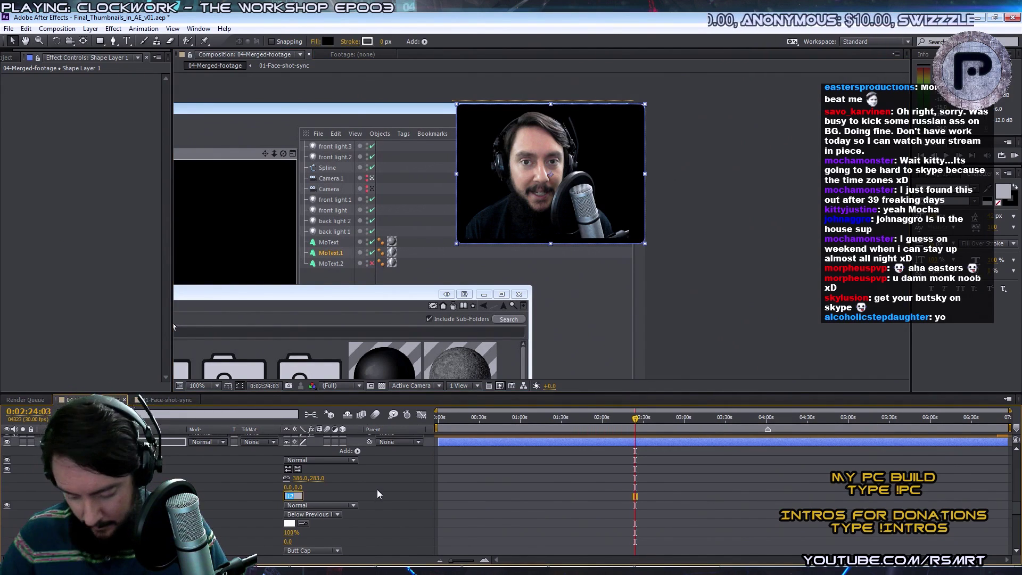
{"action": "key", "text": "Return"}
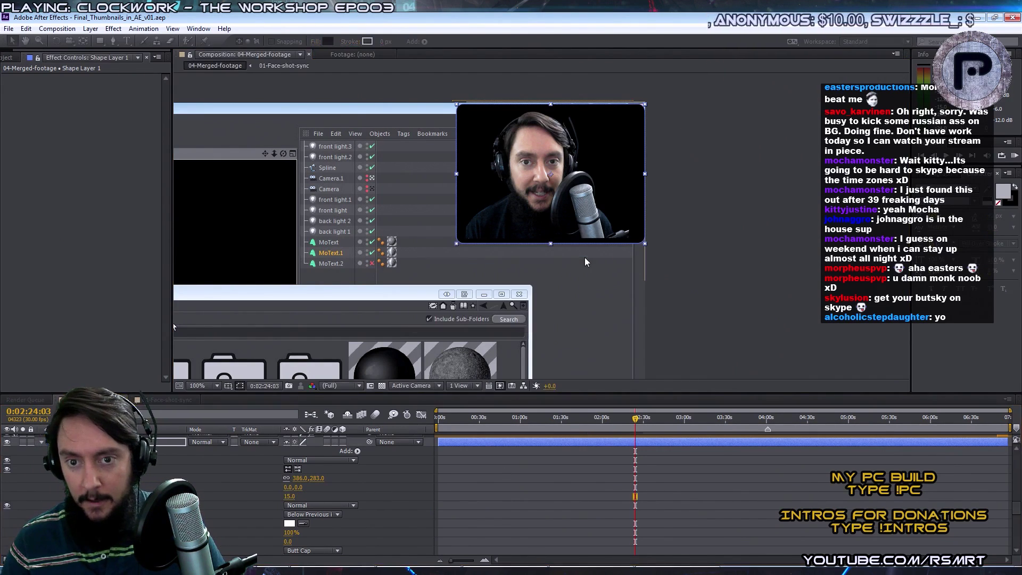
{"action": "scroll", "coordinate": [584, 257], "scroll_direction": "down", "scroll_amount": 2}
{"action": "left_click_drag", "start_coordinate": [520, 250], "coordinate": [585, 236]}
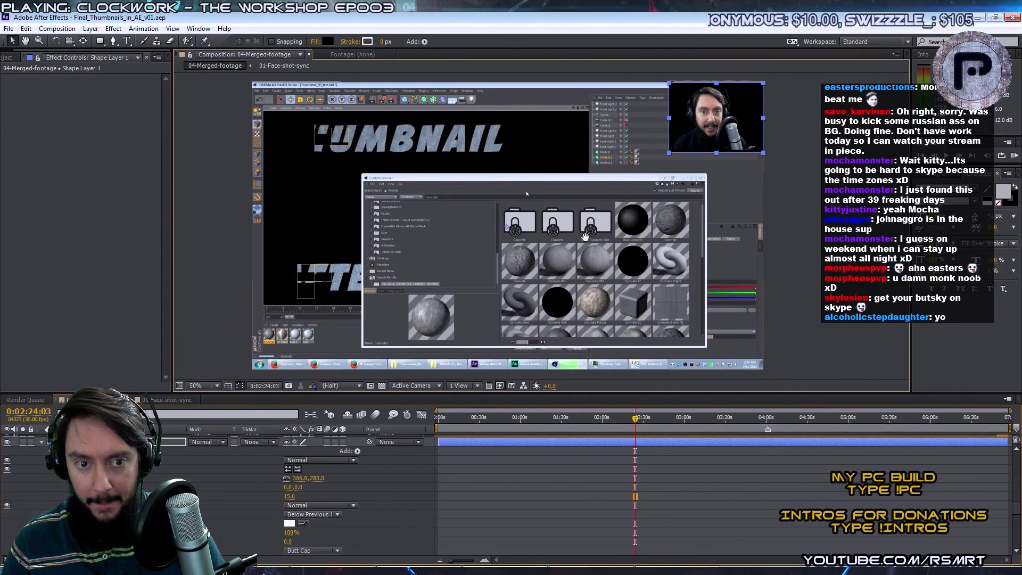